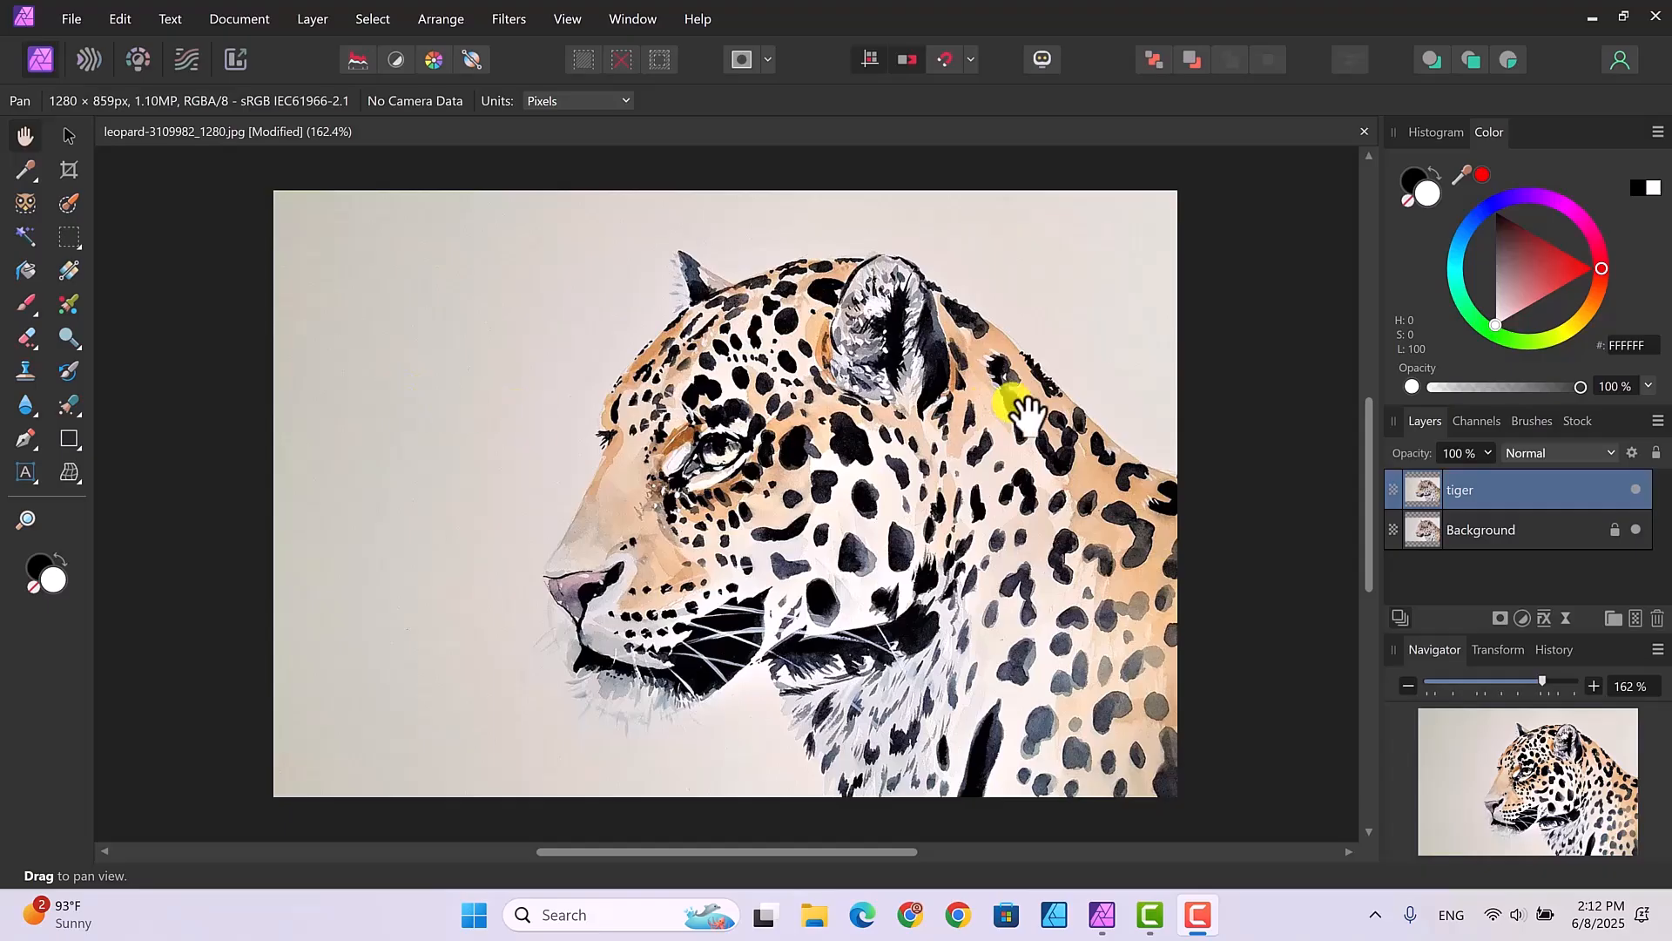
- Add a Black & White adjustment above the tiger layer with Red at -74% and Blue at 81%
left_click(1523, 620)
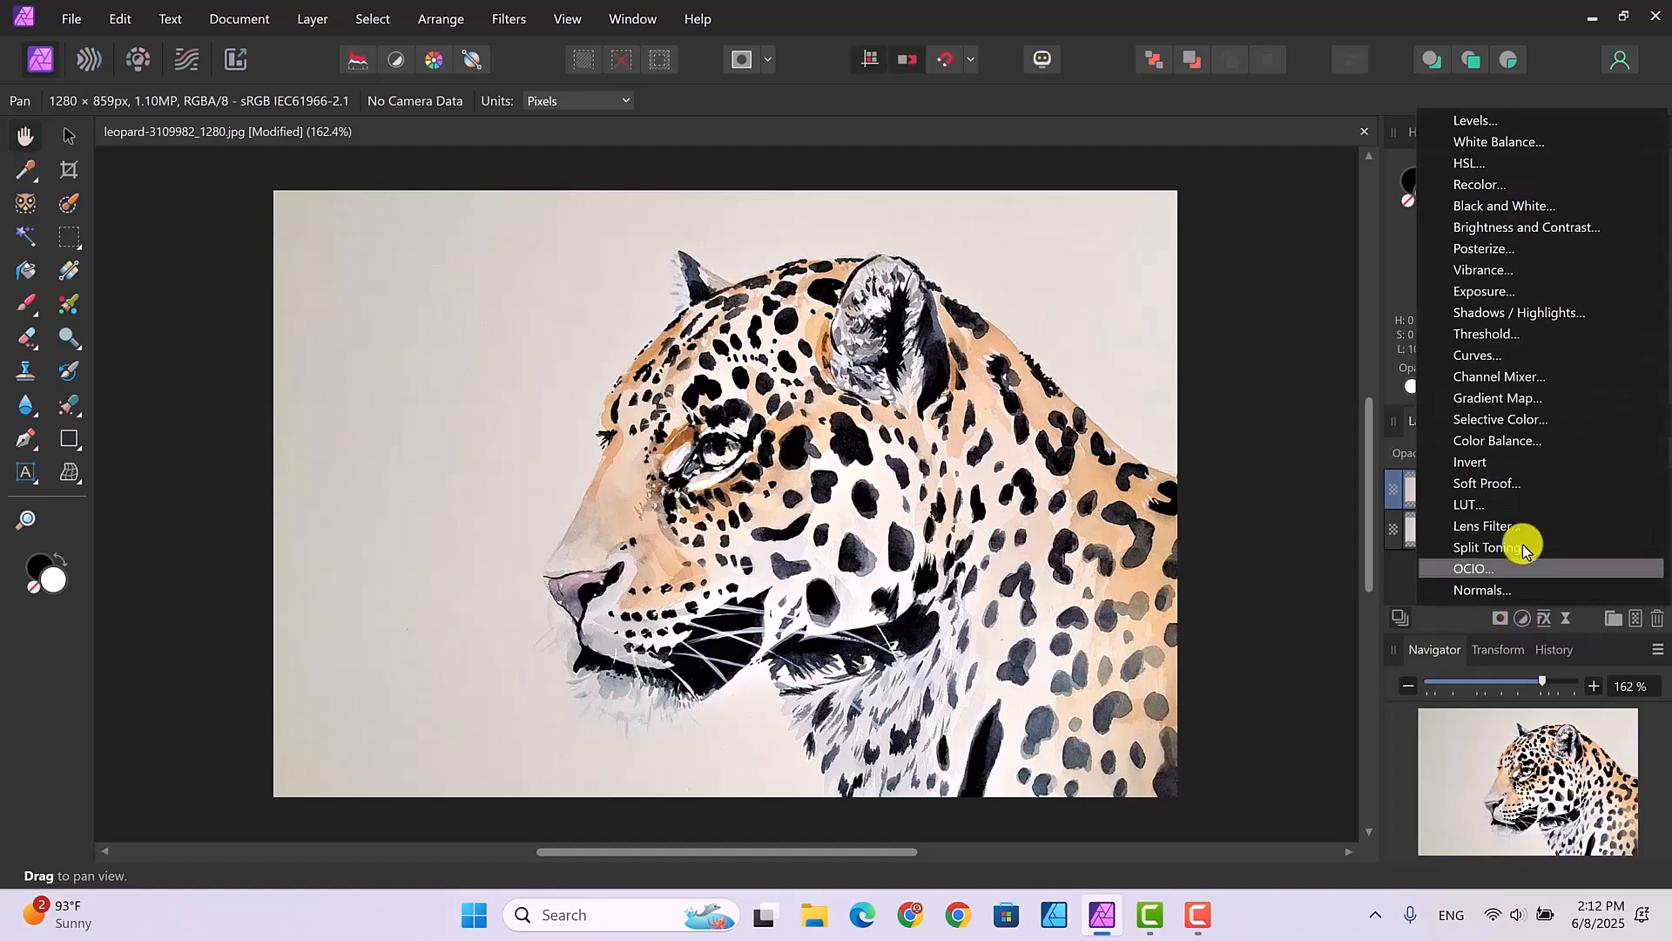
left_click(1501, 207)
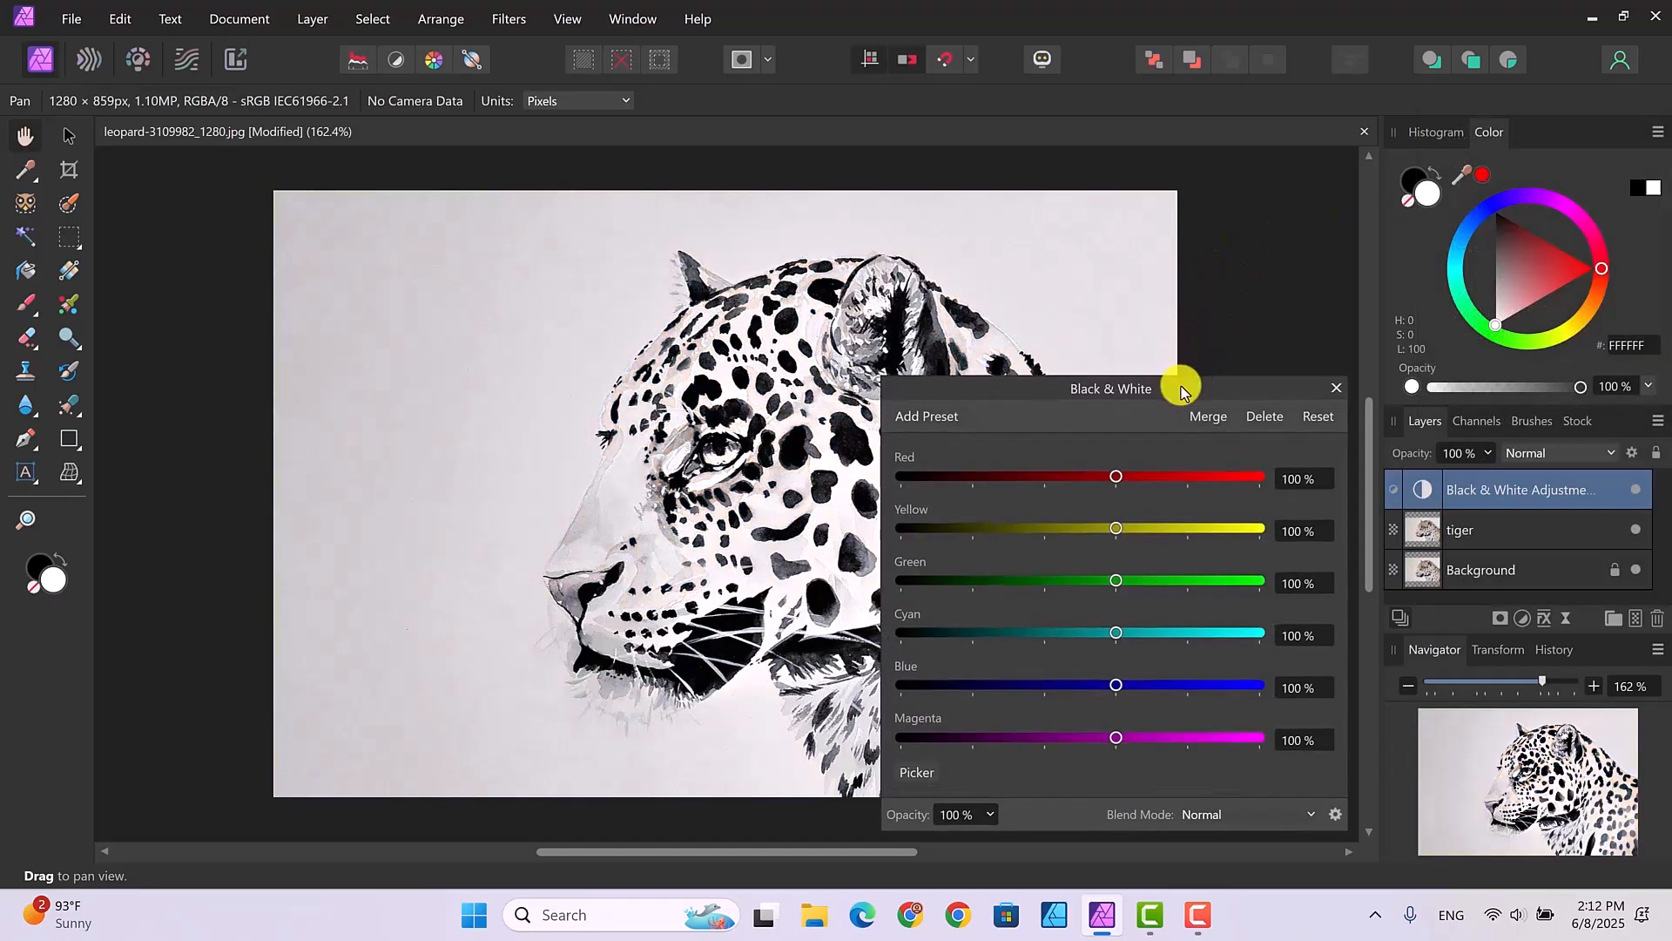
left_click_drag(1180, 387, 1330, 343)
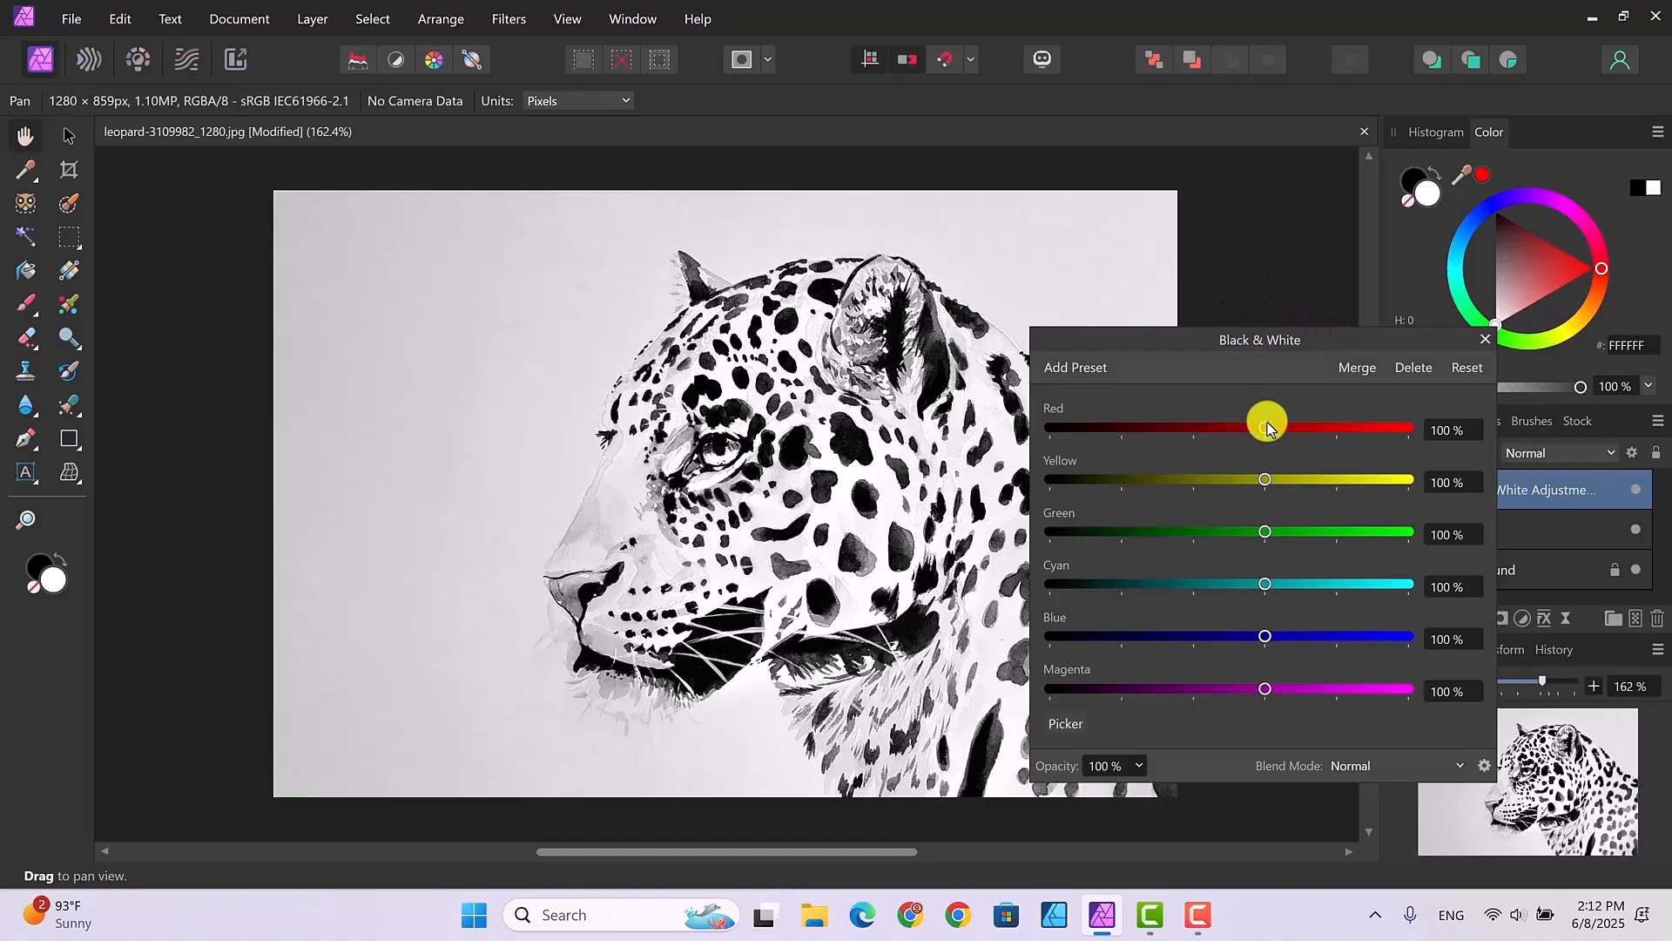
left_click_drag(1266, 431, 1127, 433)
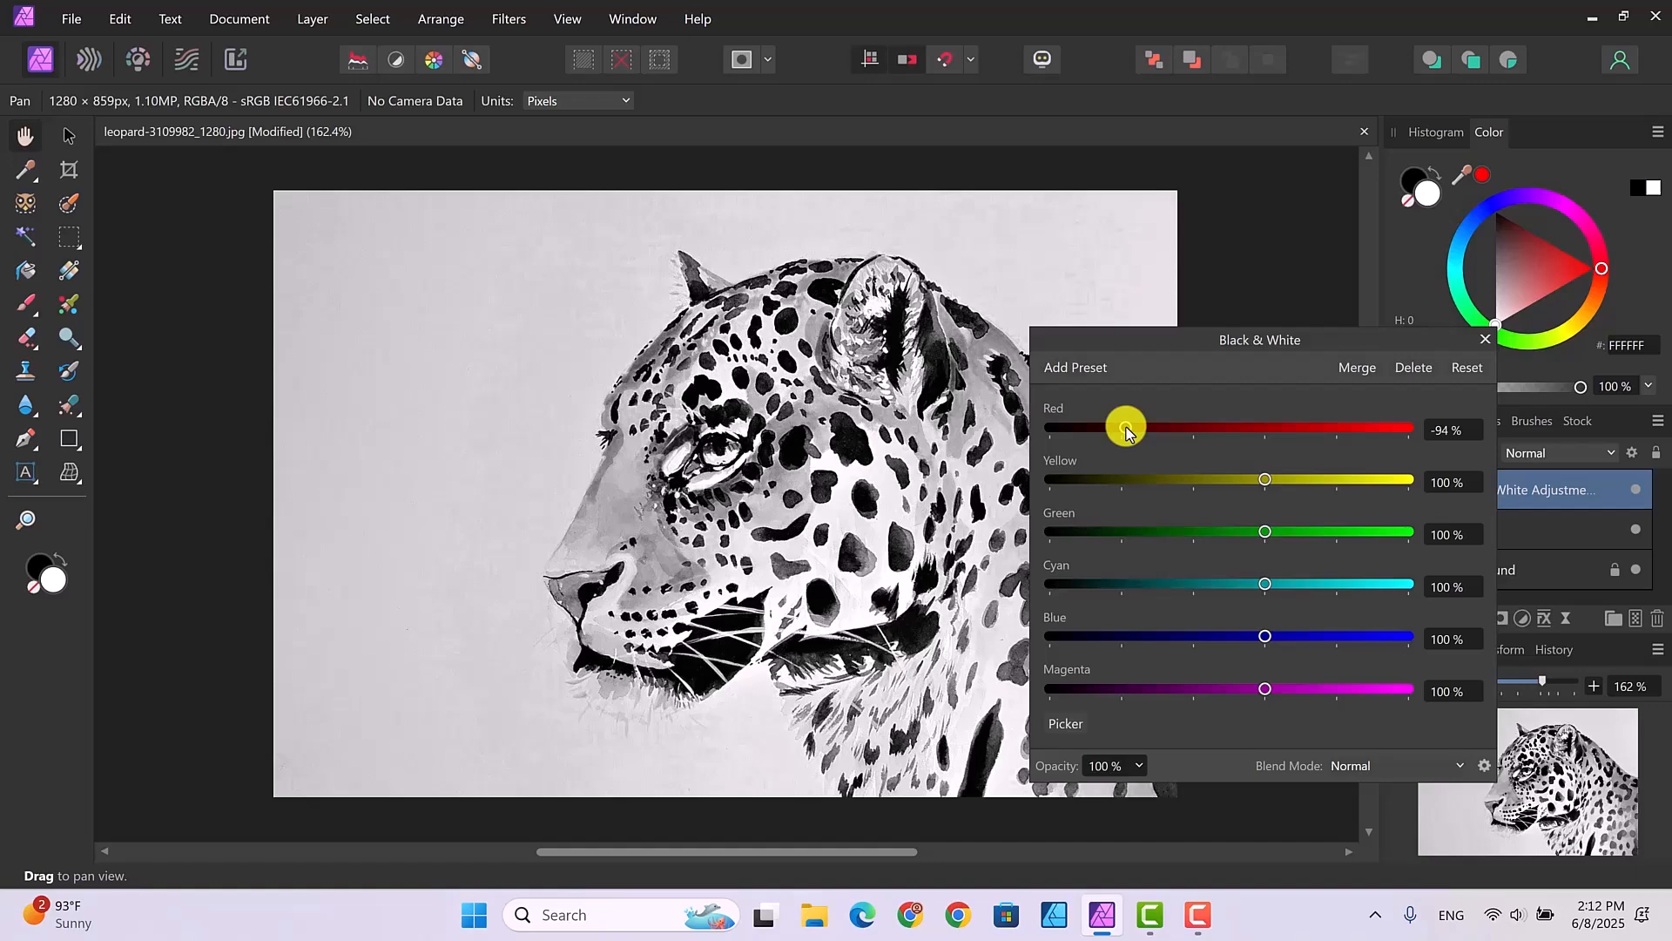
mouse_move(1127, 431)
left_mouse_down()
mouse_move(1094, 430)
mouse_move(1143, 436)
left_mouse_up()
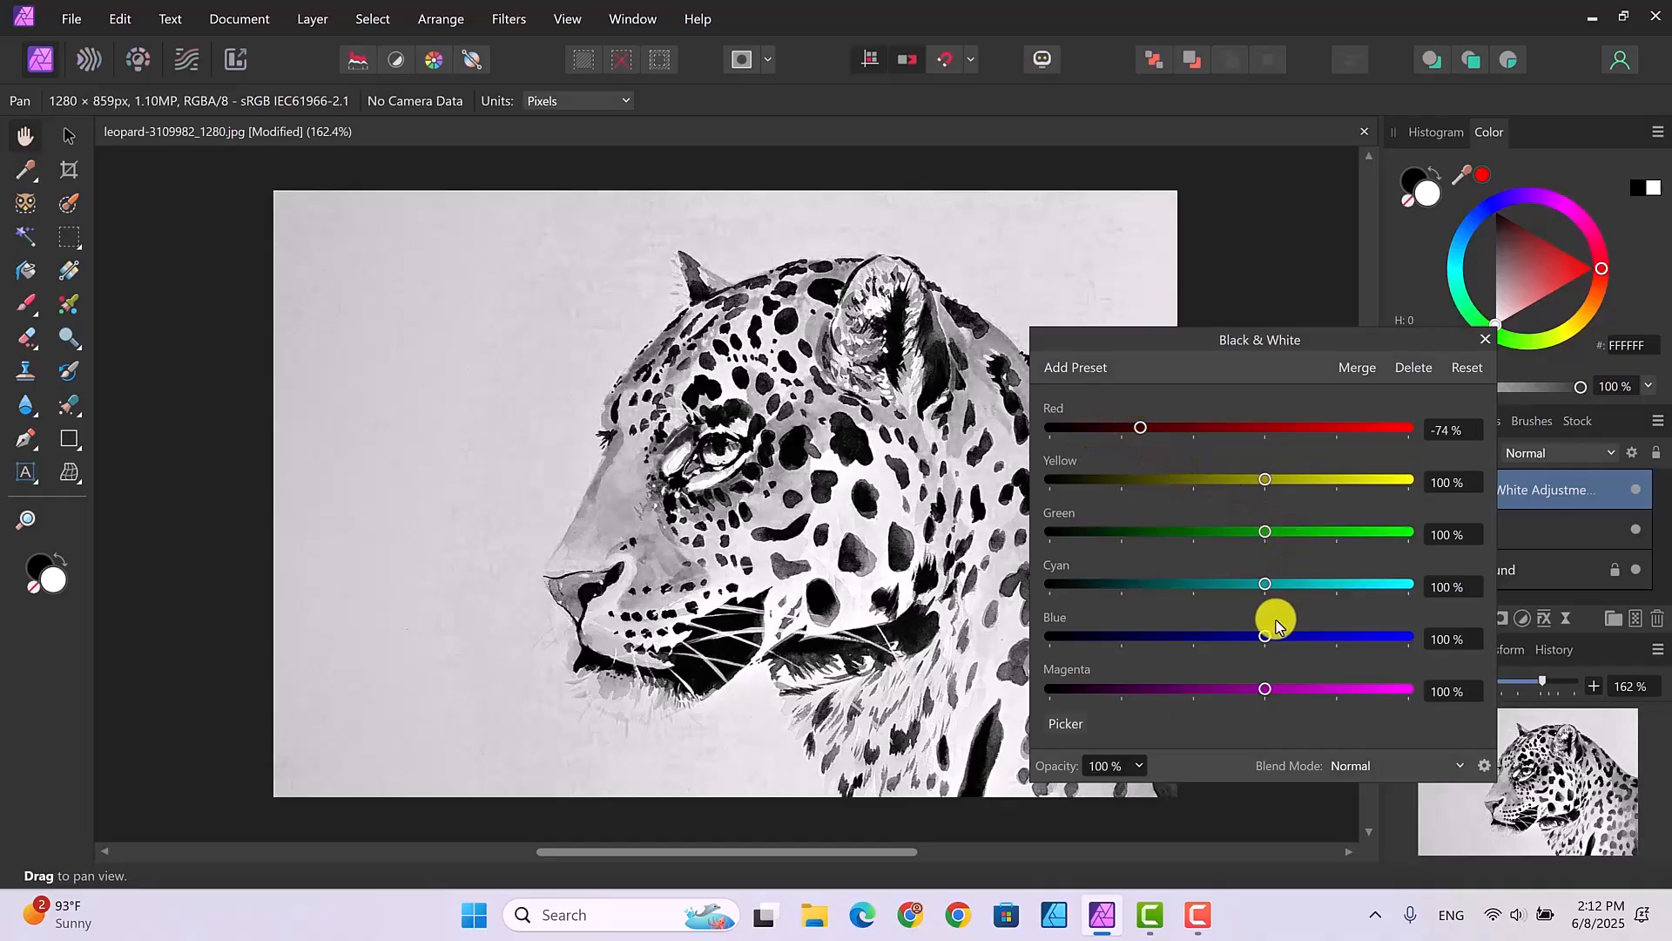
mouse_move(1265, 636)
left_mouse_down()
mouse_move(1168, 642)
mouse_move(1251, 649)
left_mouse_up()
left_click(1142, 426)
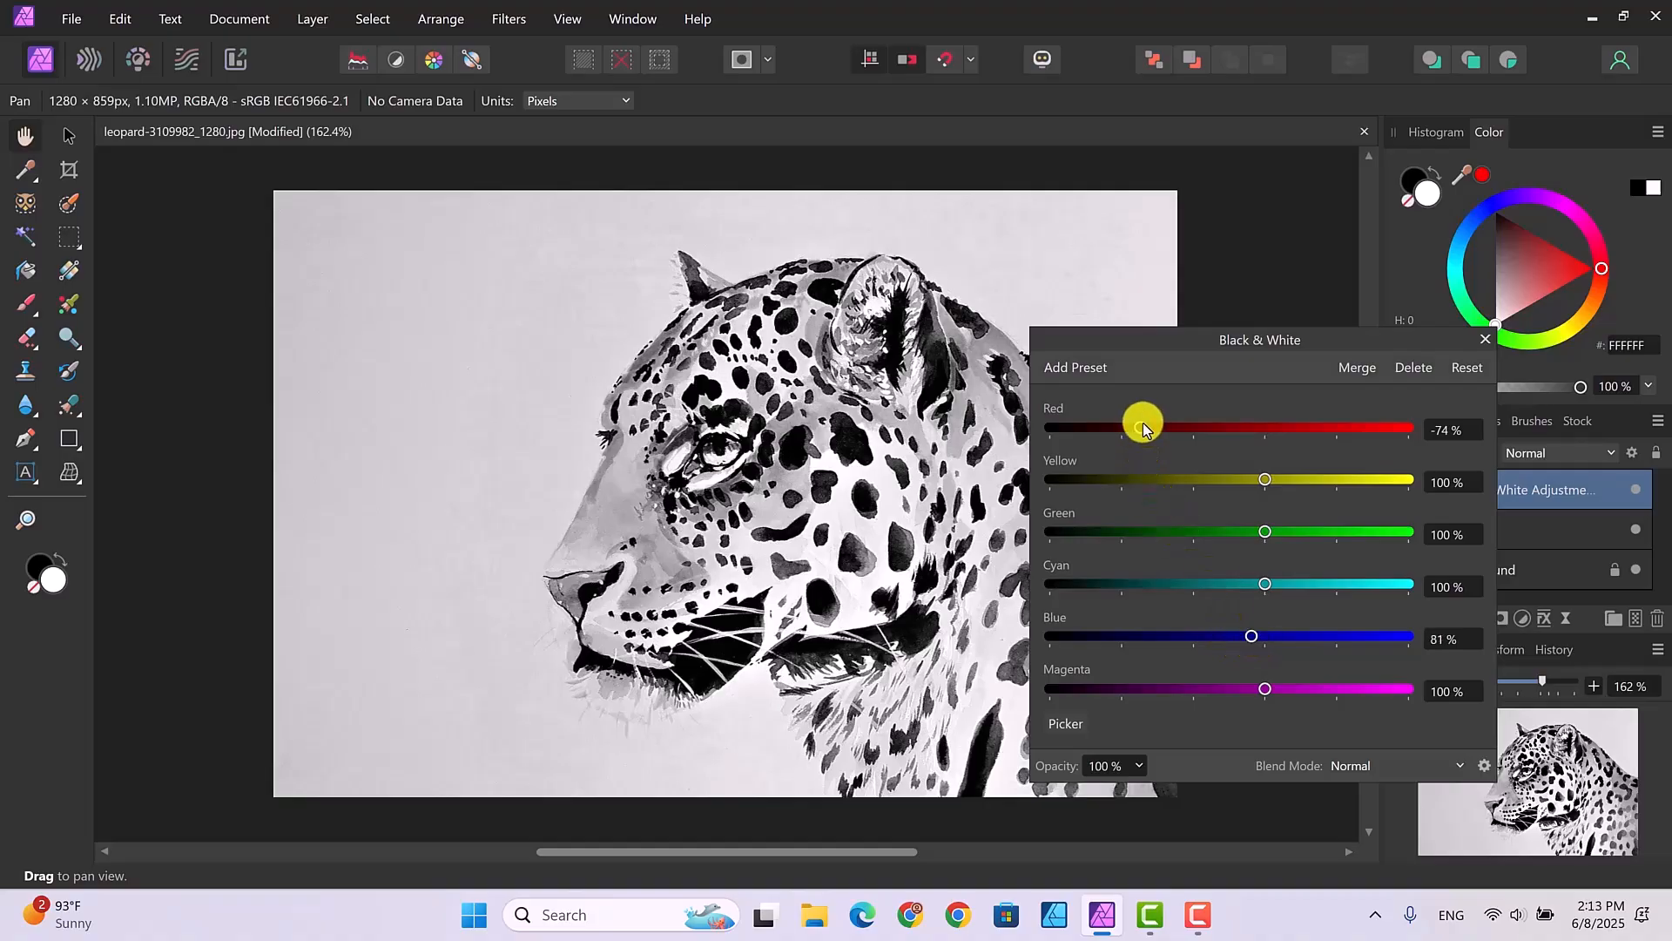
left_click(1486, 340)
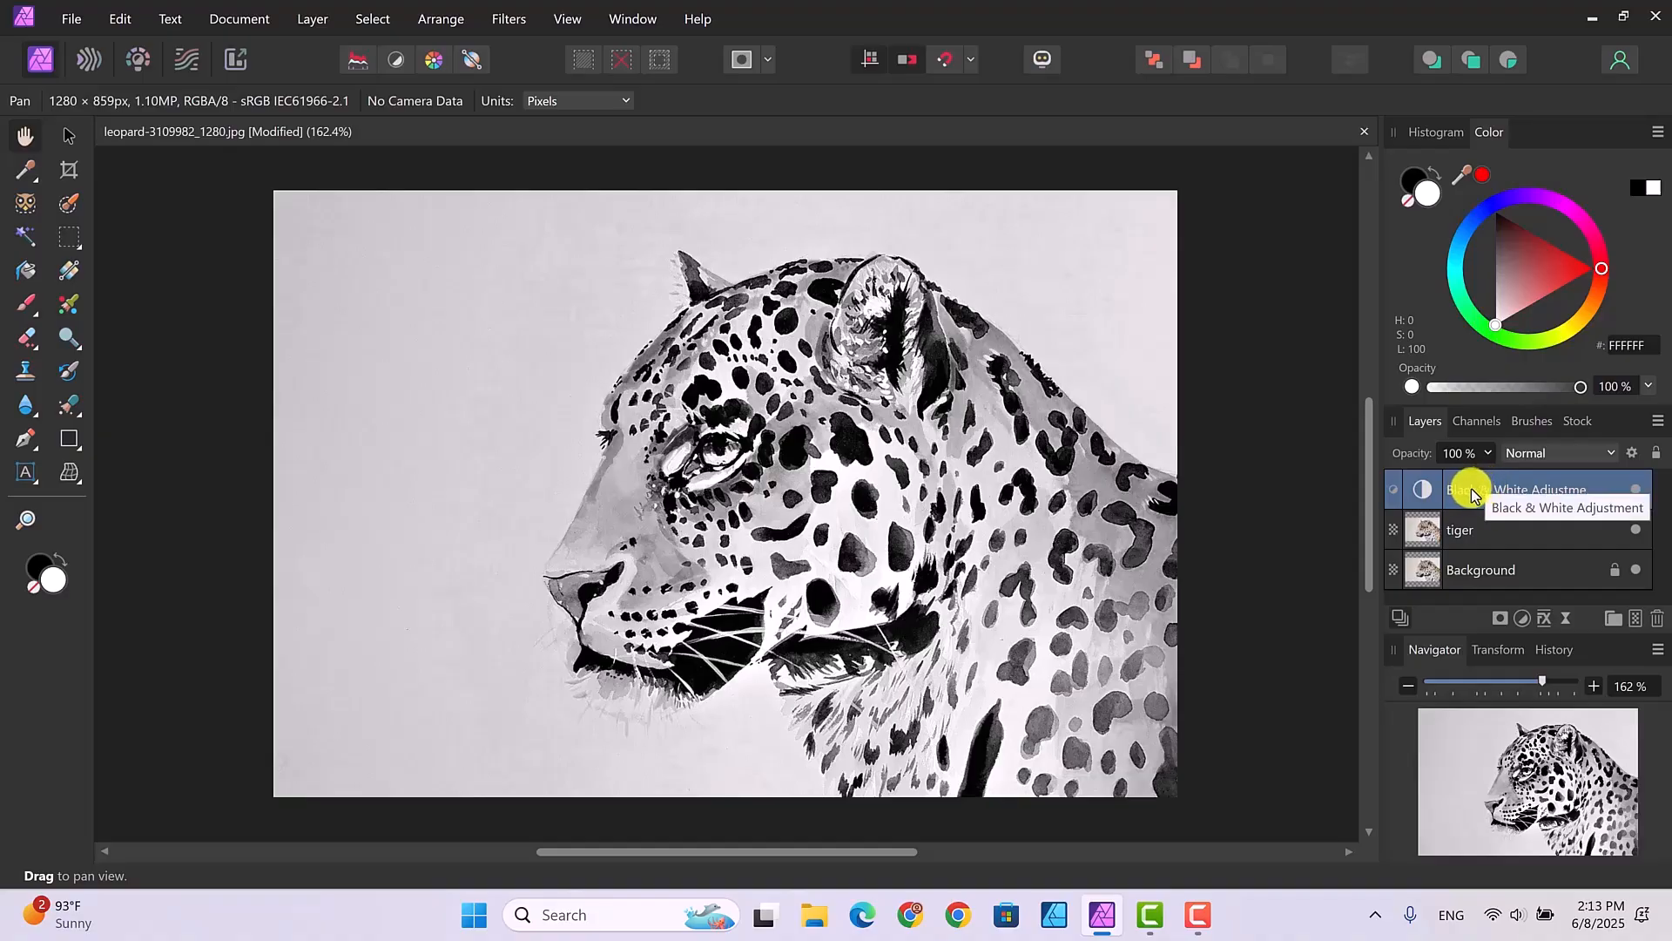
- Nest the Black & White adjustment inside the tiger layer and check its placement in the layer stack
left_click_drag(1472, 495, 1475, 529)
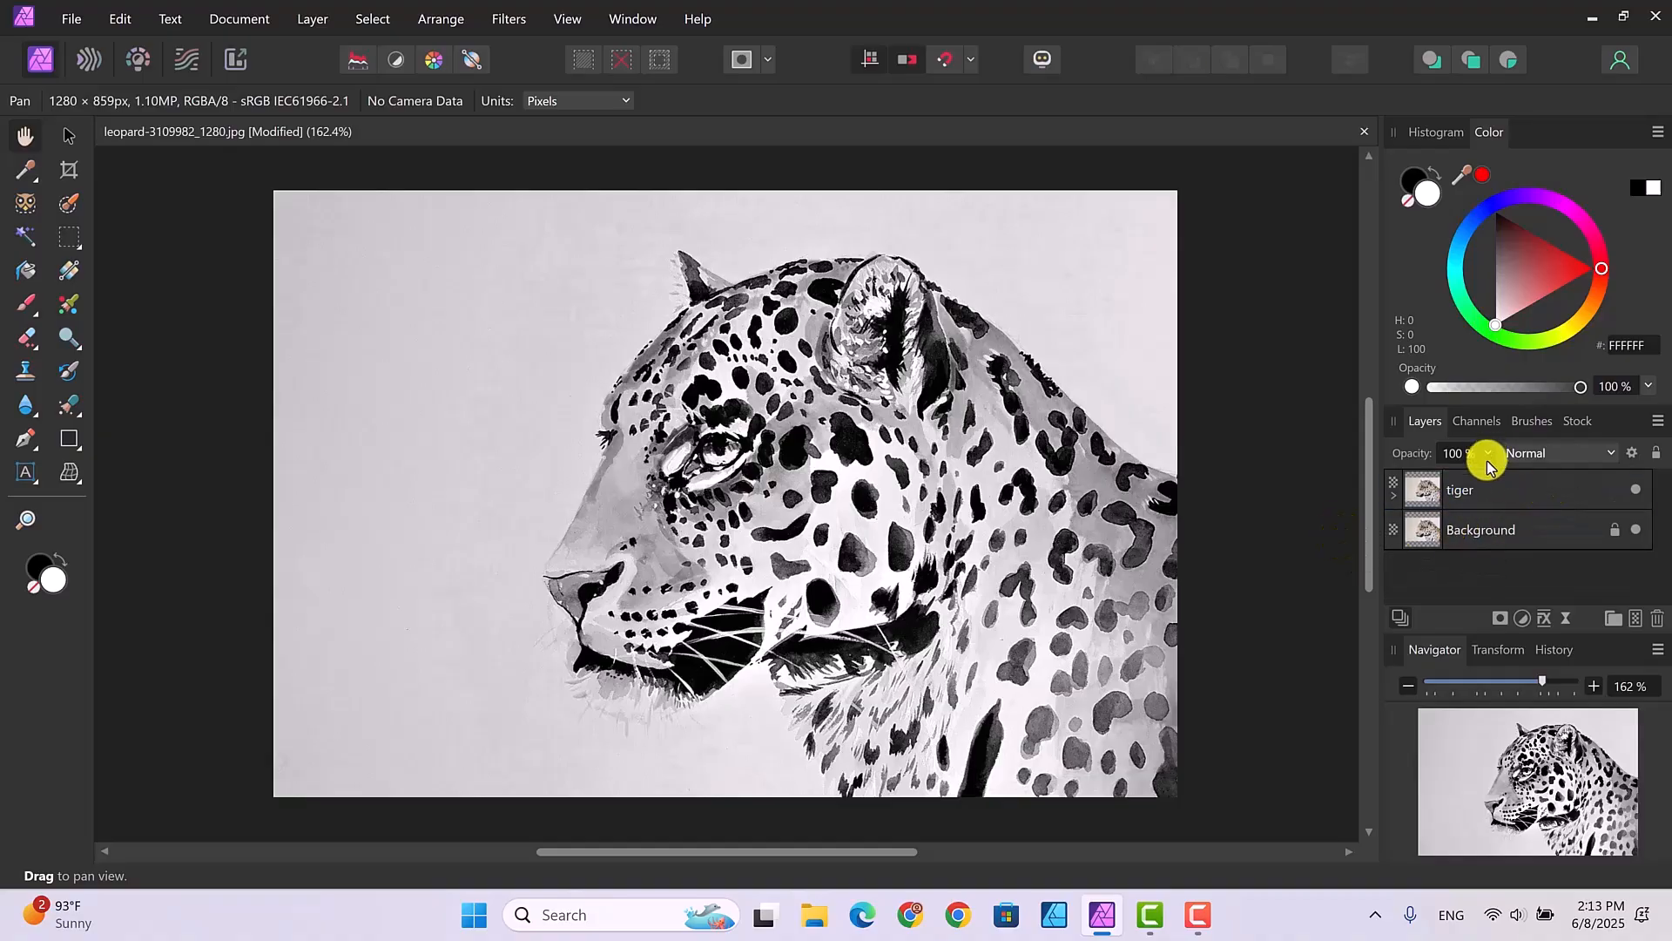
left_click(1394, 494)
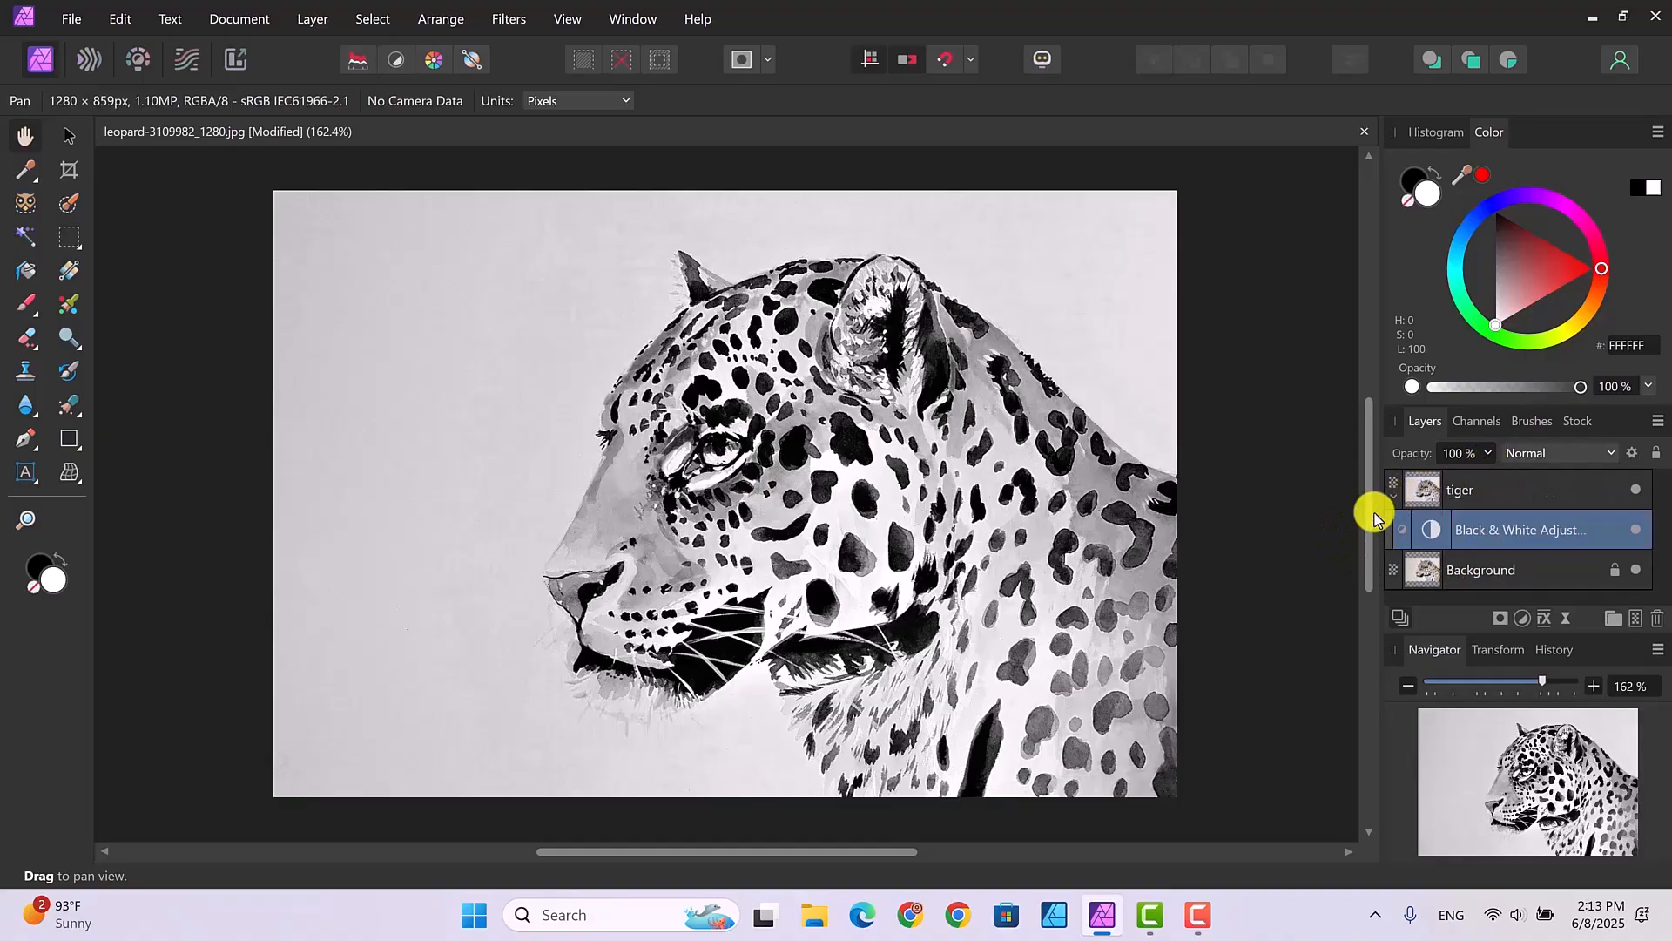
left_click(1394, 494)
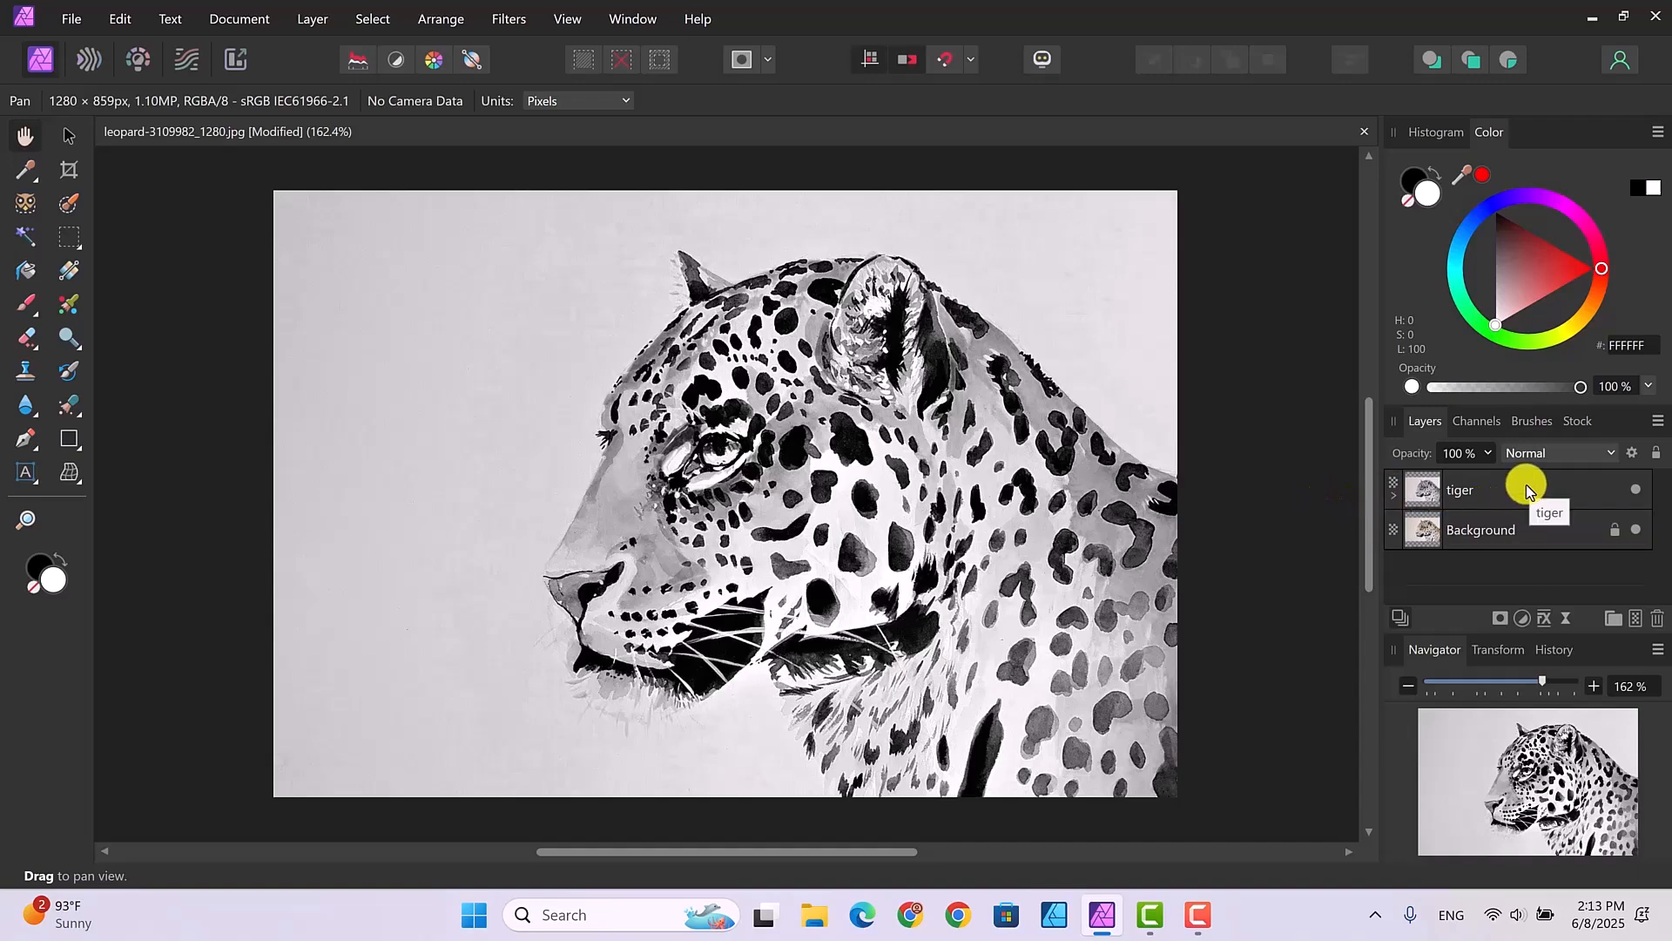
- Add a Threshold adjustment above the tiger layer and set its threshold to 57%
left_click(1424, 481)
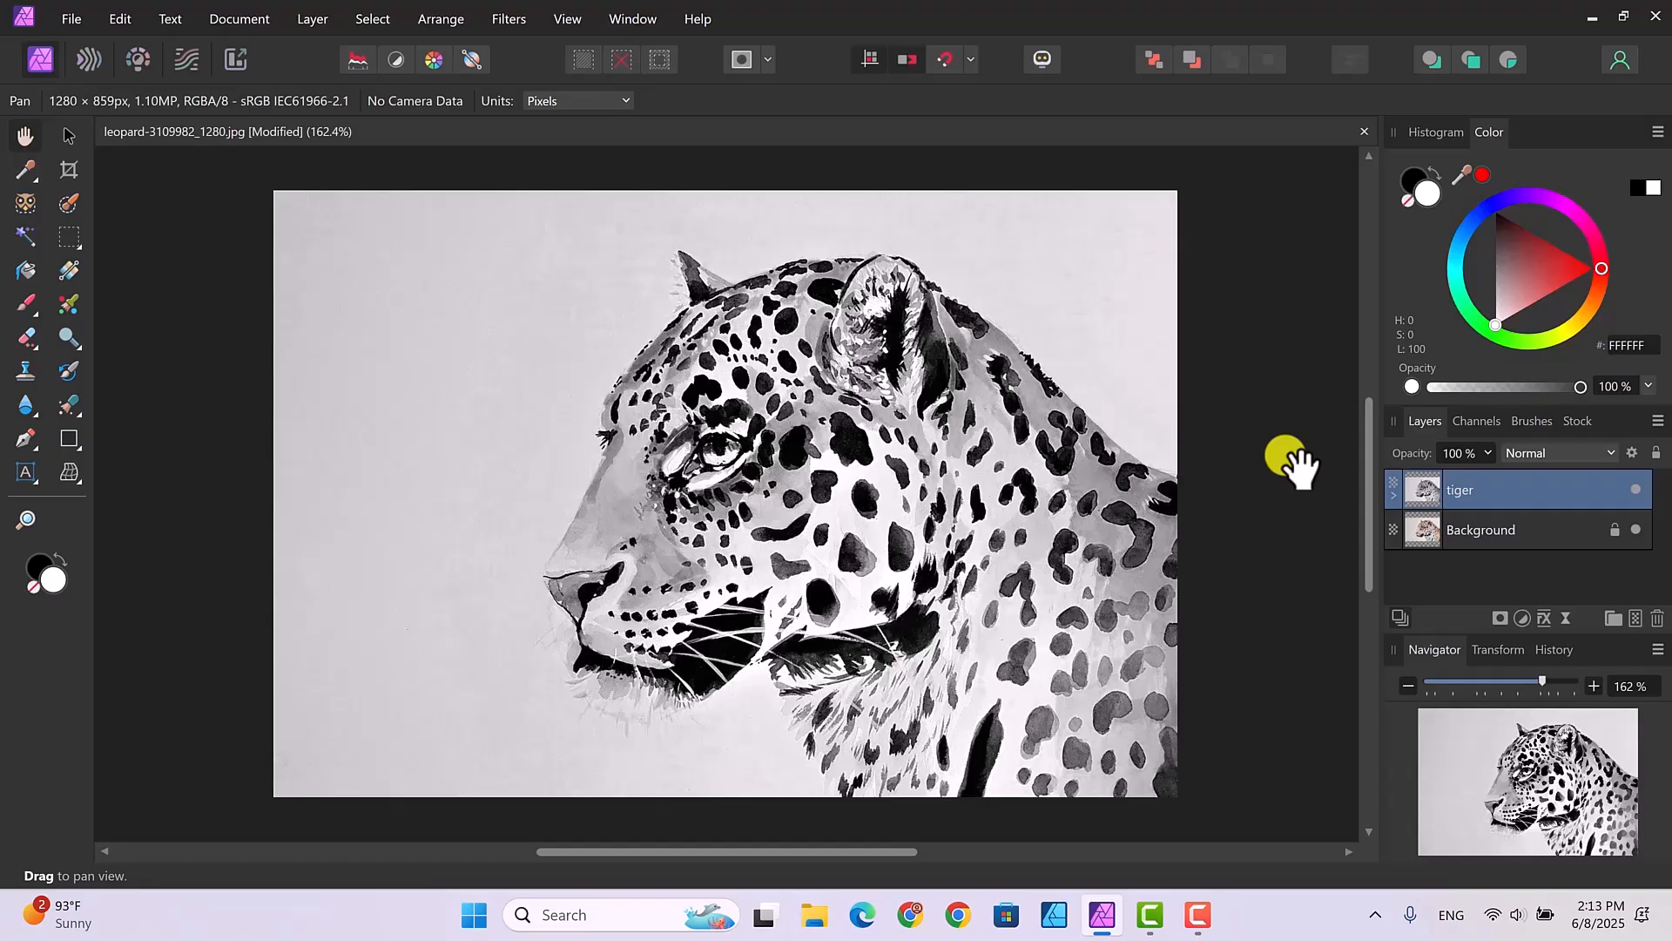
left_click(1522, 620)
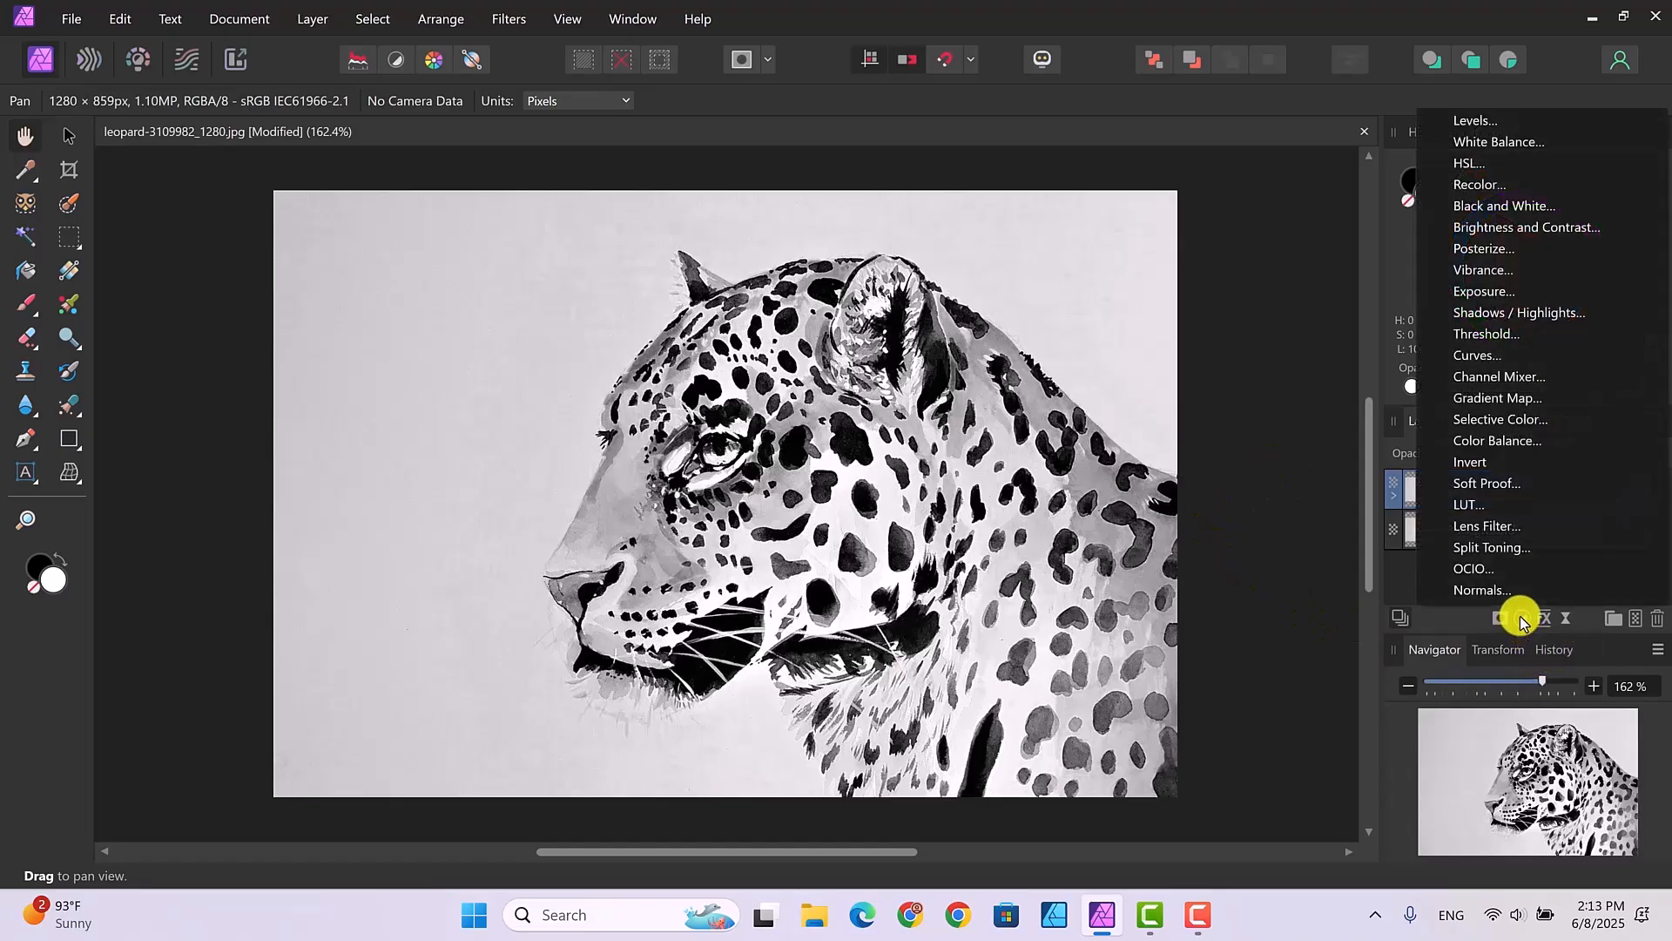
left_click(1504, 340)
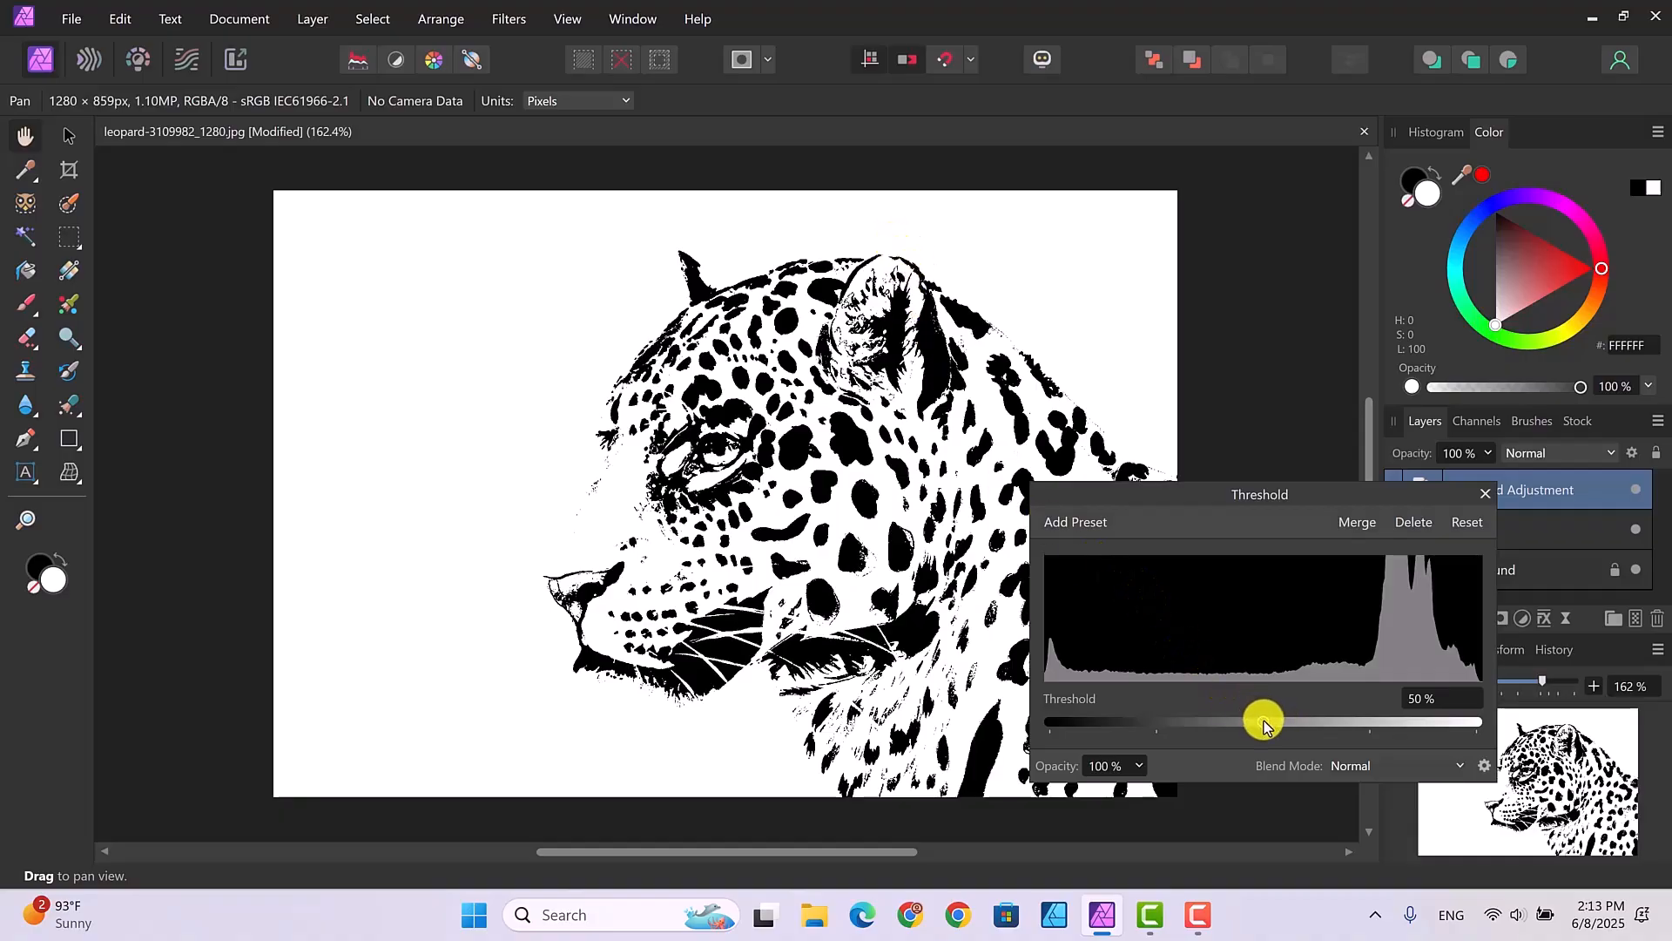
left_click_drag(1265, 723, 1317, 725)
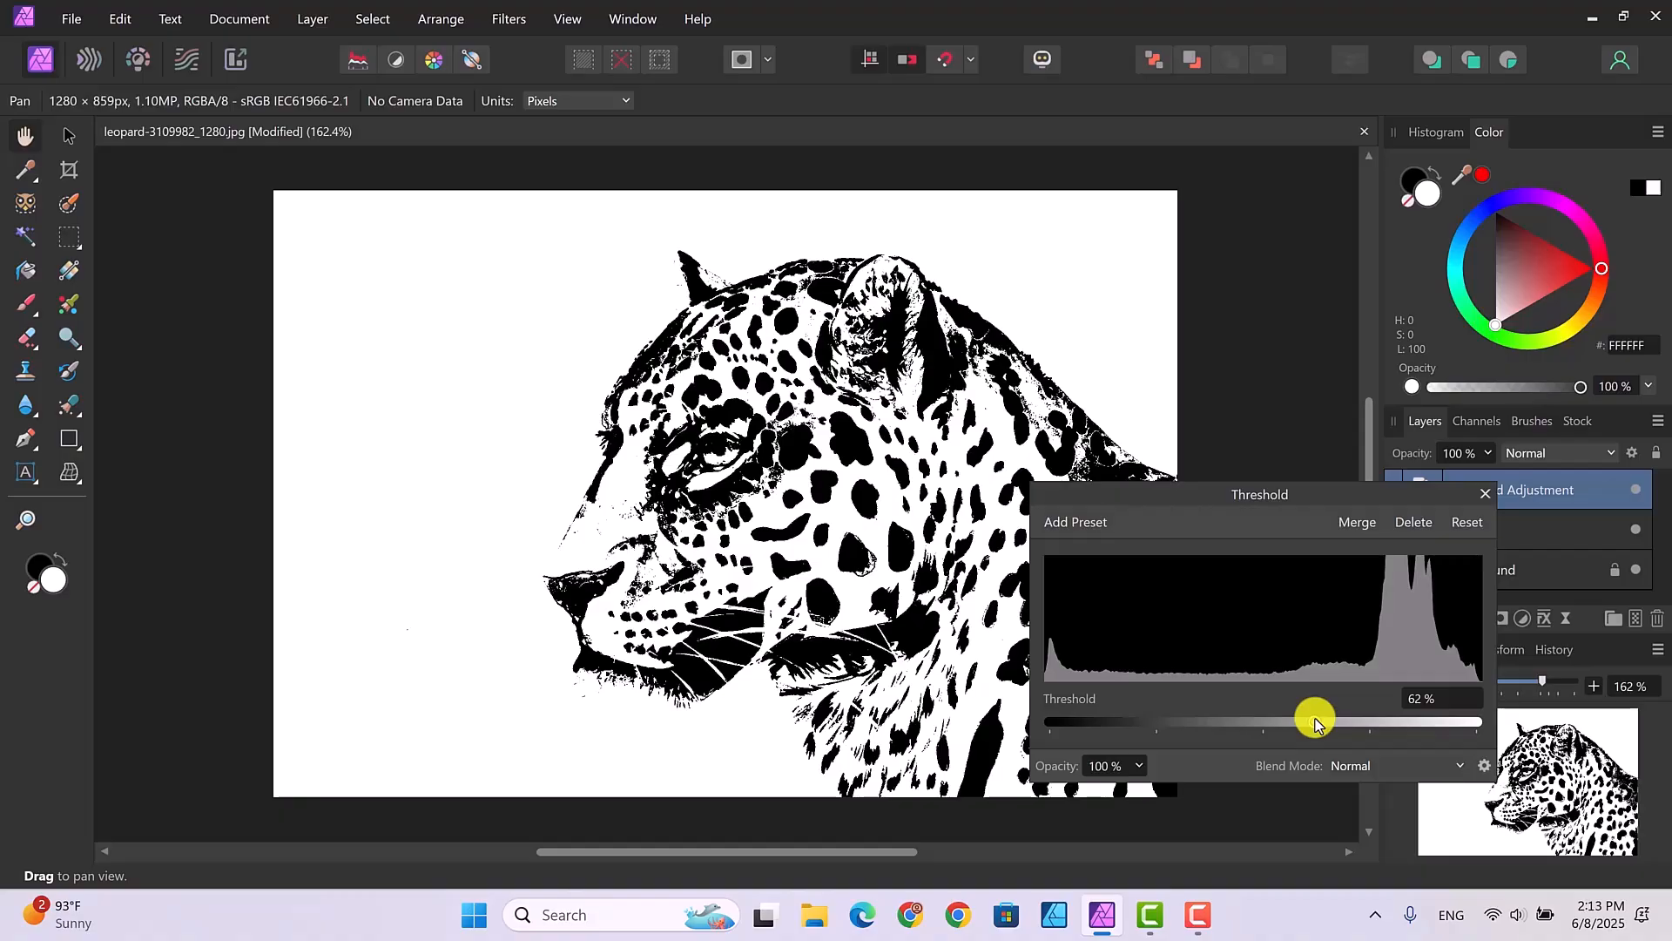
left_click_drag(1315, 723, 1316, 722)
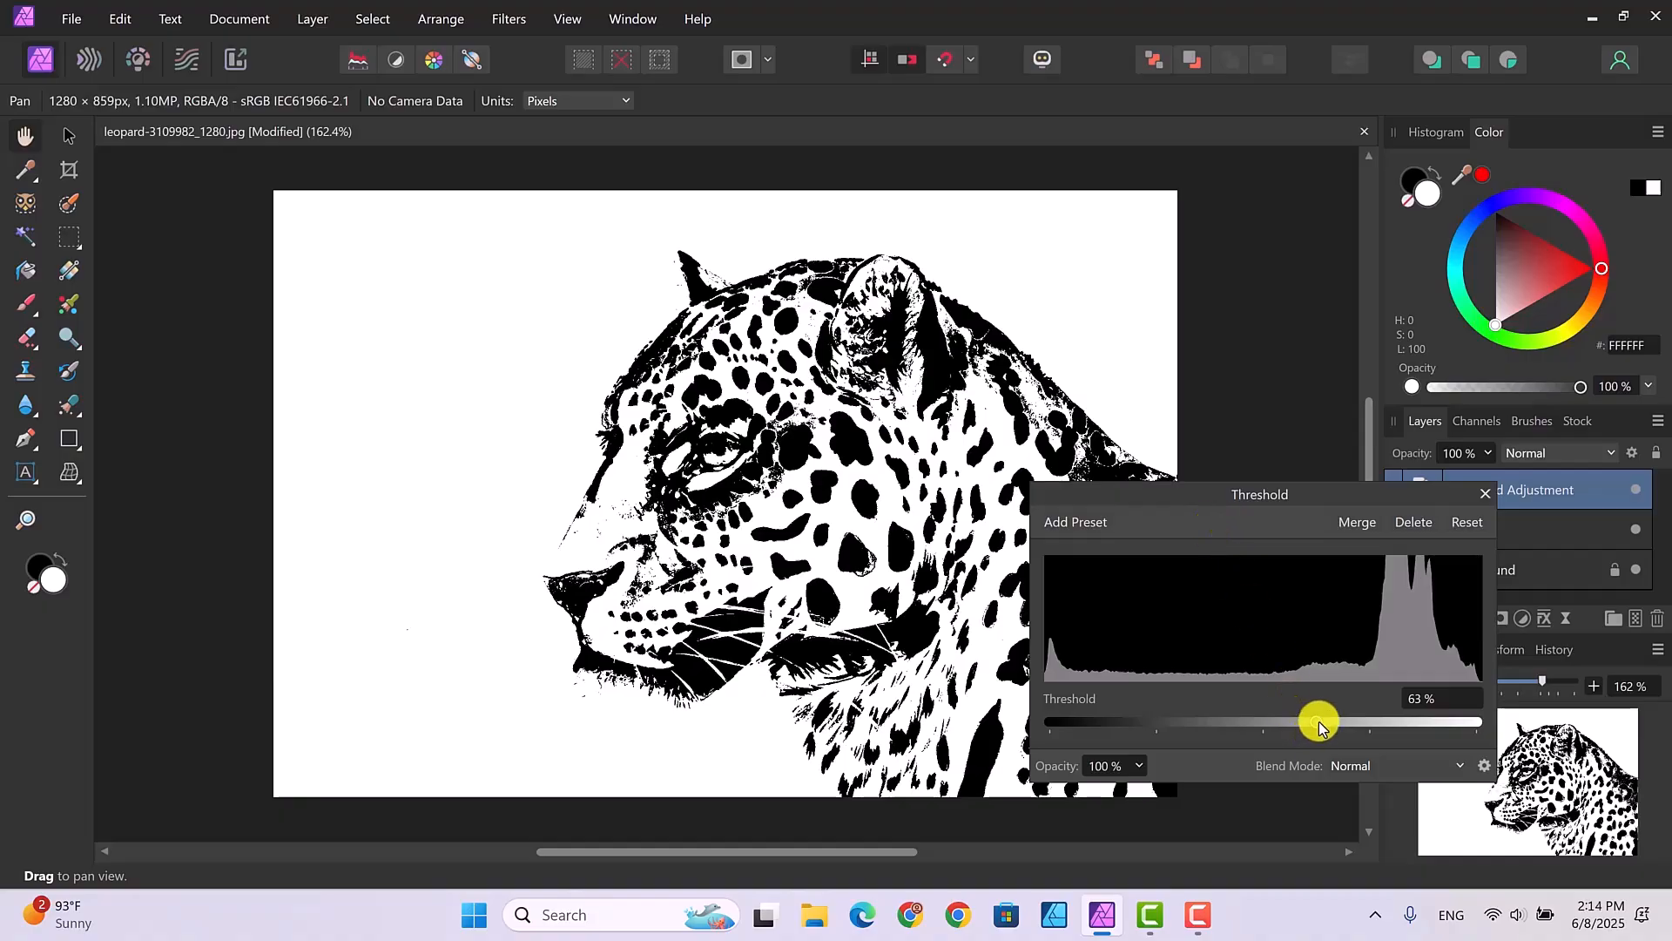
left_click_drag(1319, 725, 1311, 723)
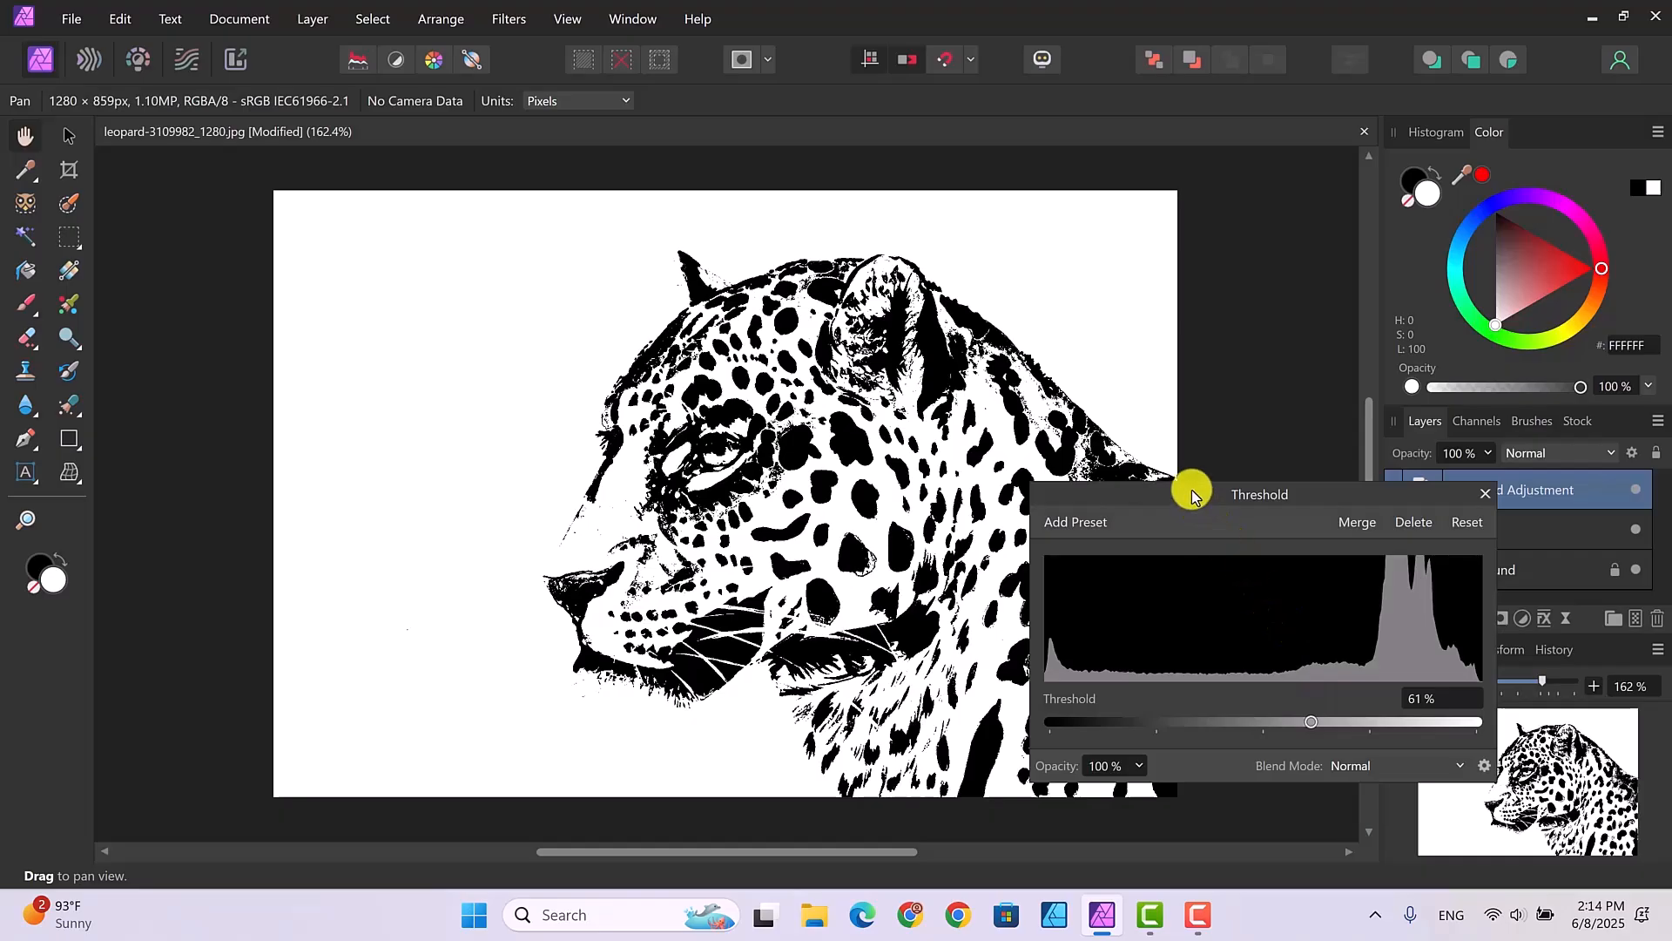
left_click_drag(1179, 489, 1370, 295)
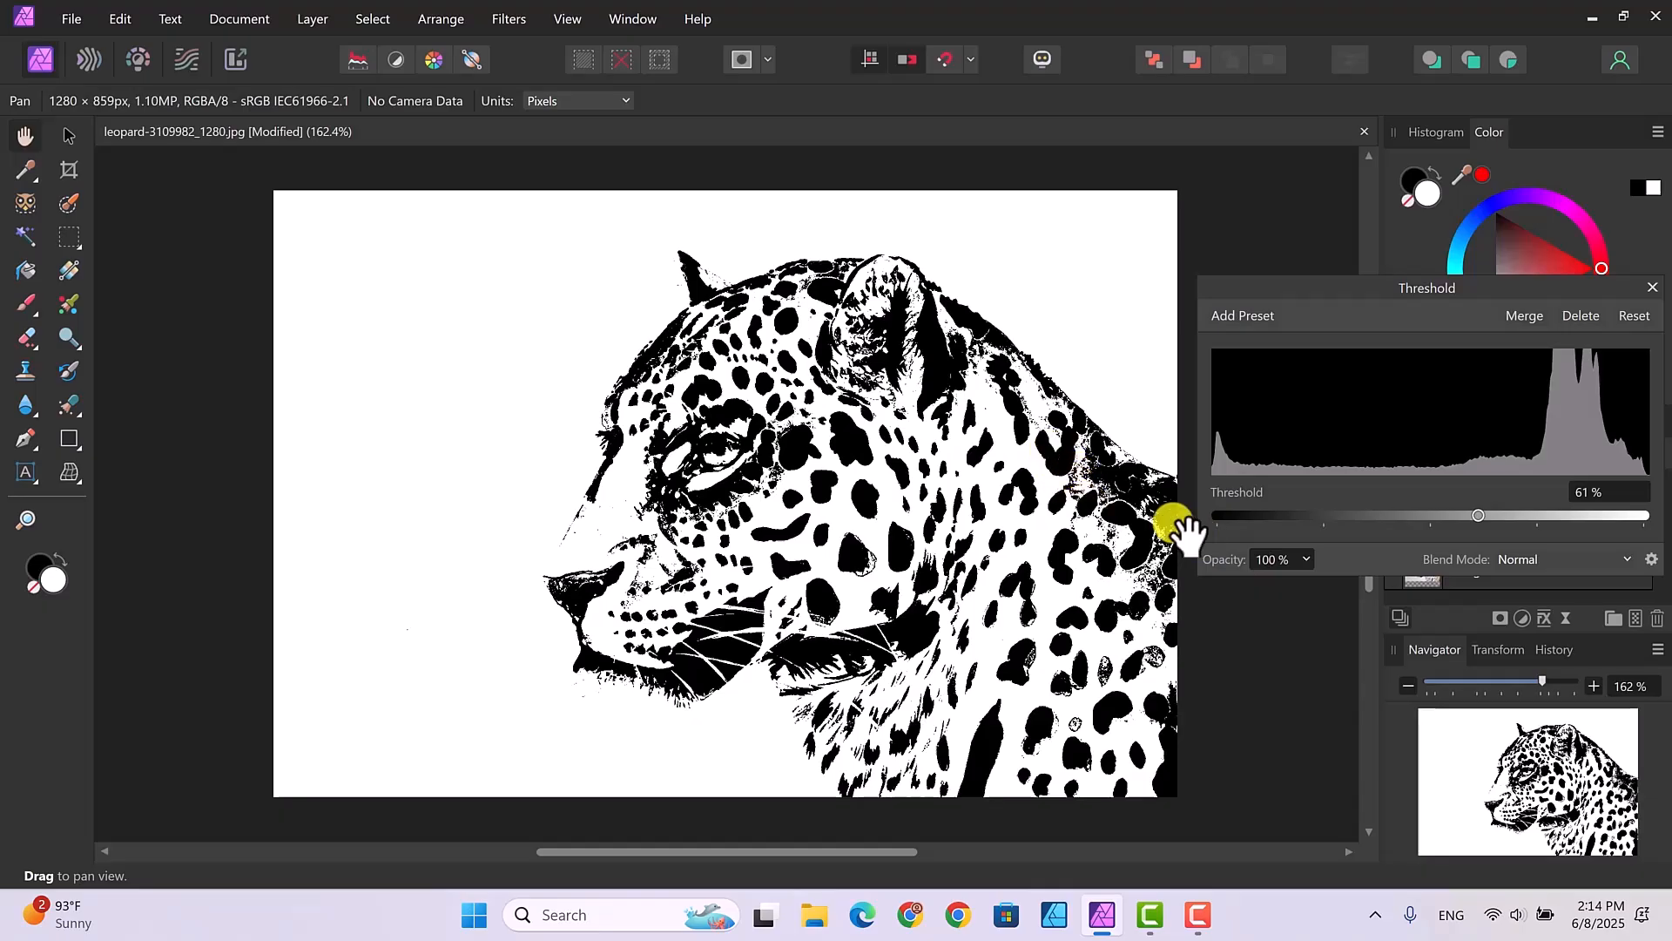
mouse_move(1480, 519)
left_mouse_down()
mouse_move(1463, 517)
mouse_move(1496, 512)
left_mouse_up()
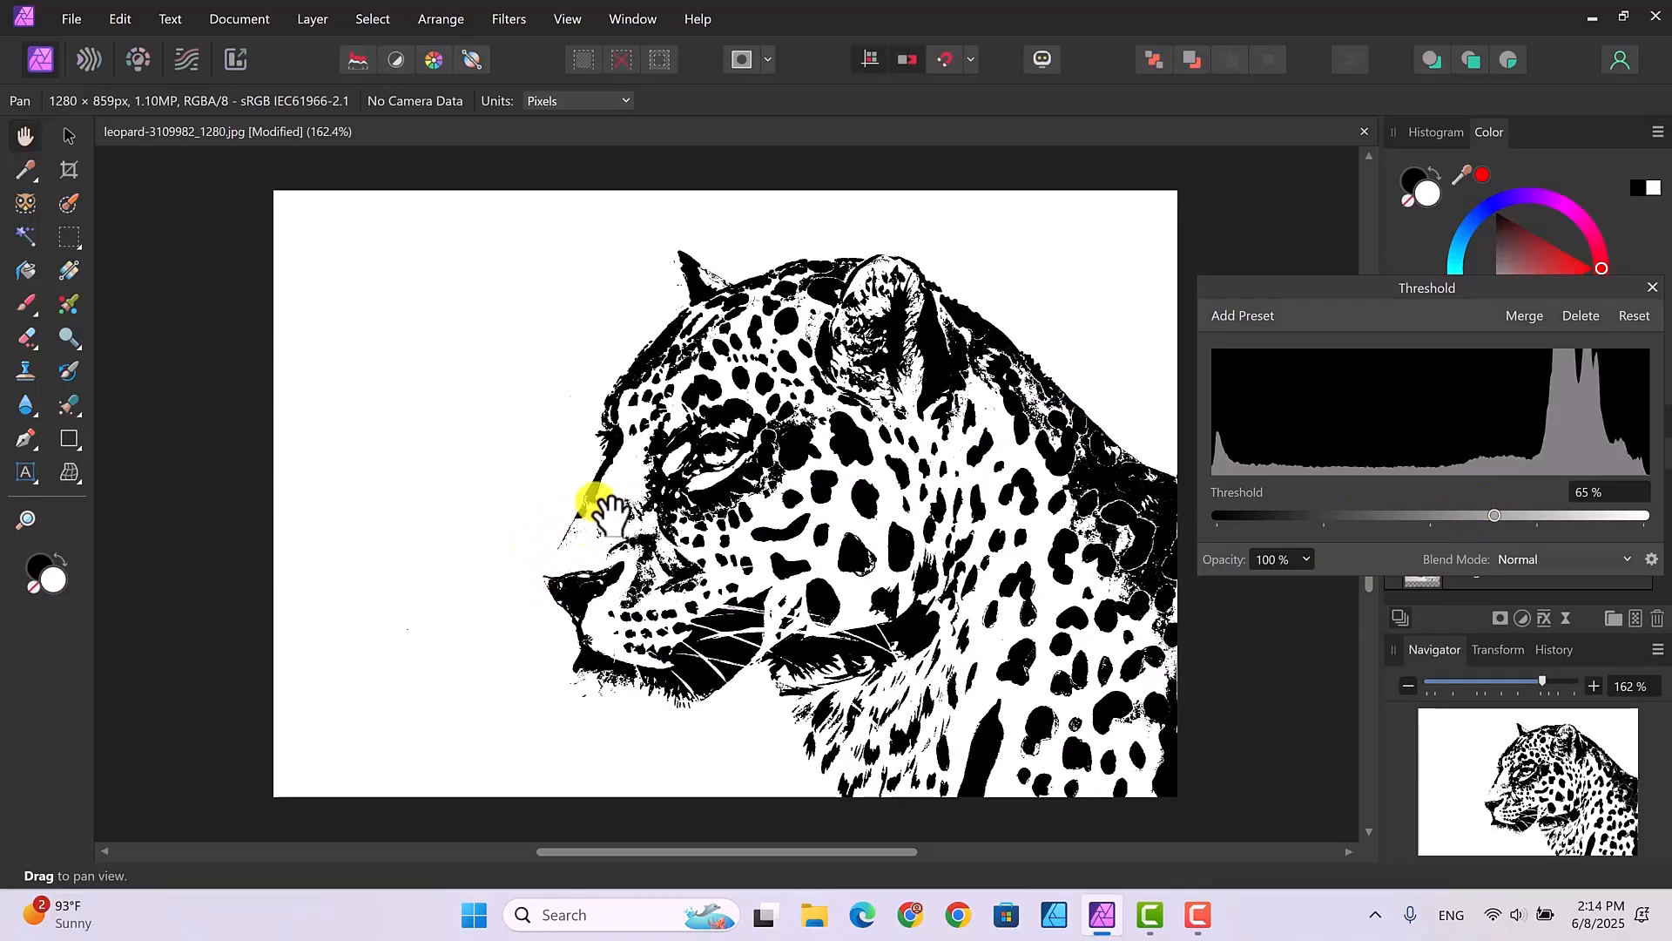
left_click_drag(1498, 521, 1464, 525)
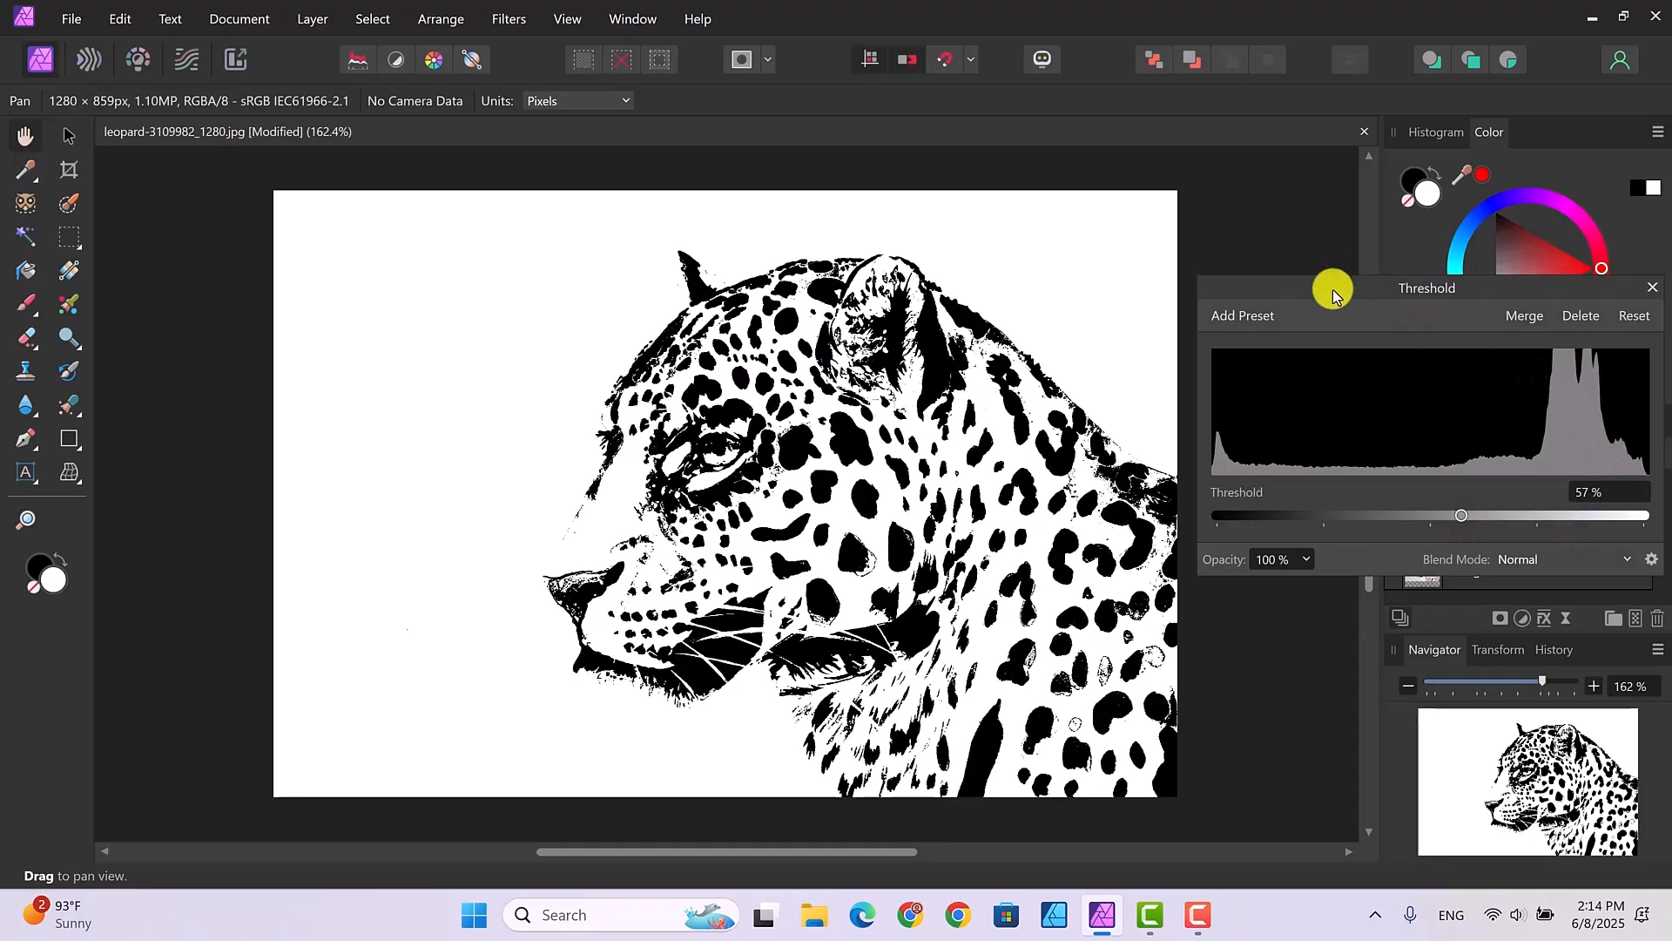
left_click(1655, 290)
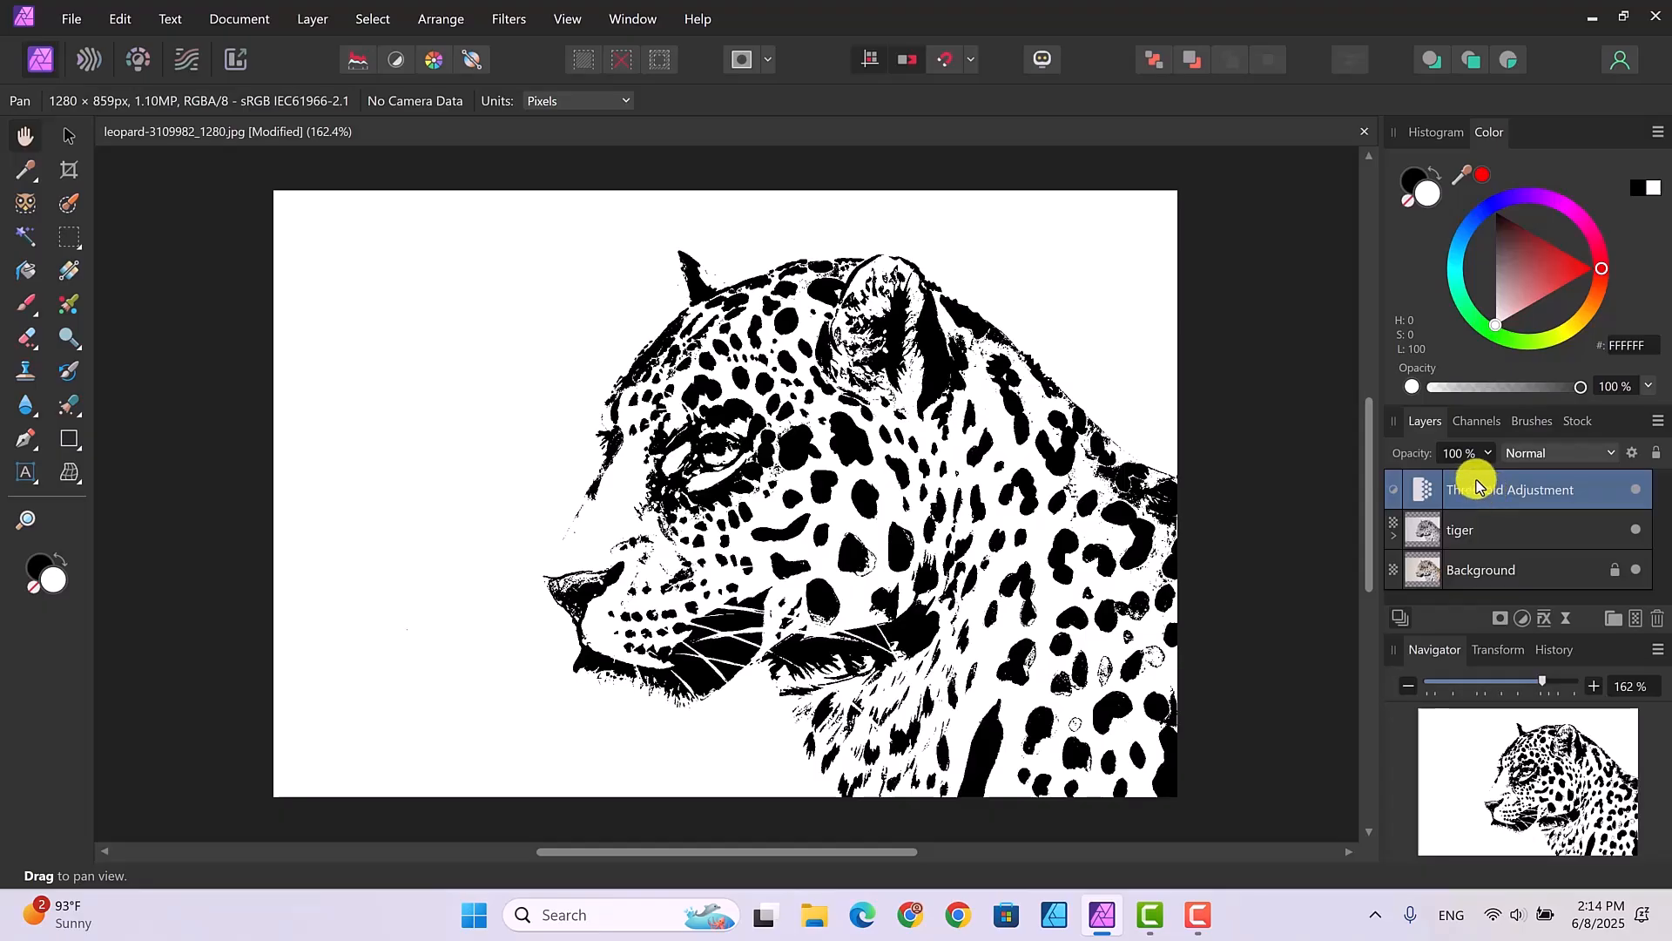
- Nest the Threshold adjustment inside the tiger layer and collapse the layer again
left_click_drag(1478, 486, 1483, 526)
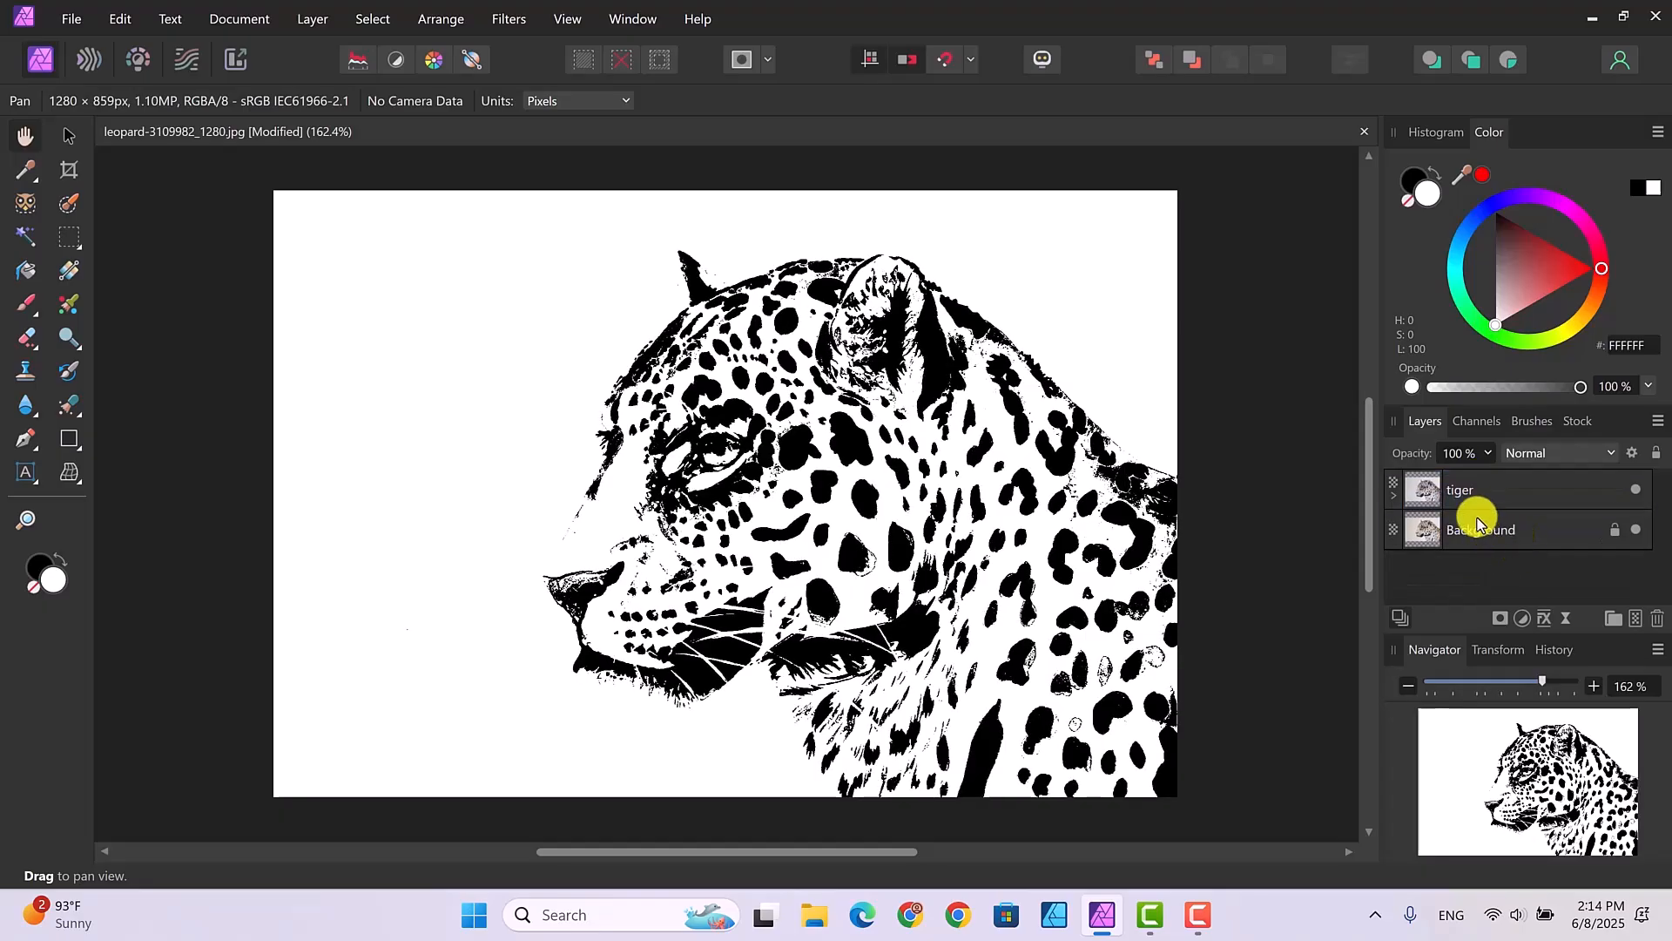
left_click(1394, 494)
left_click(1393, 494)
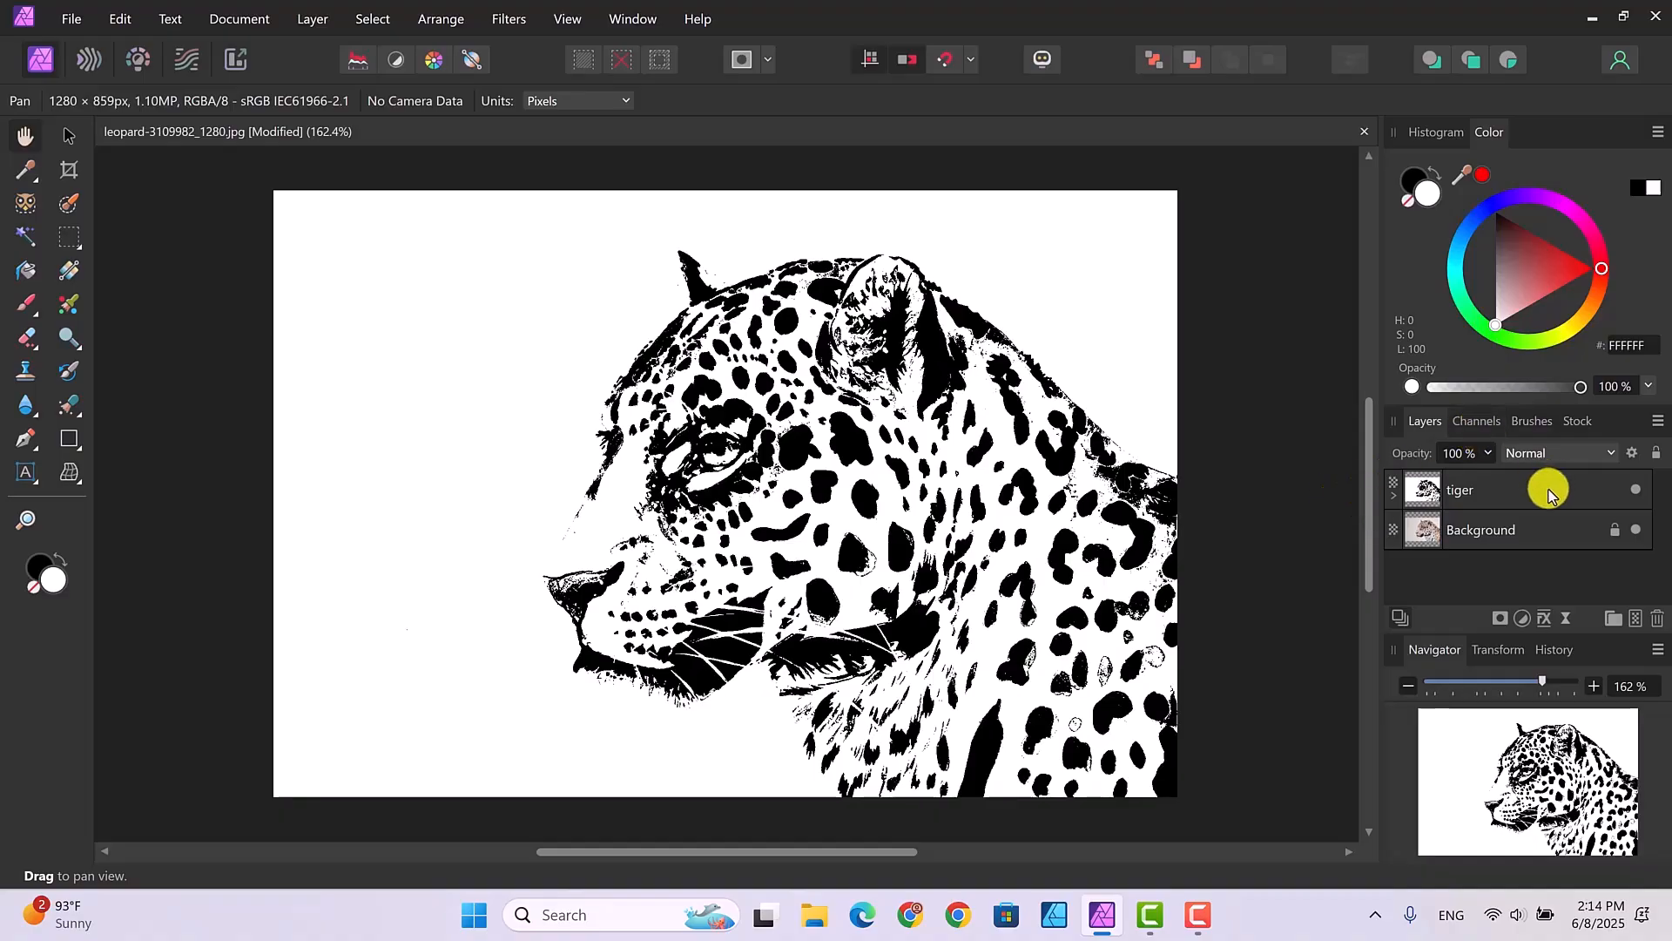
- Rasterize the tiger layer together with its nested adjustments
left_click(1508, 492)
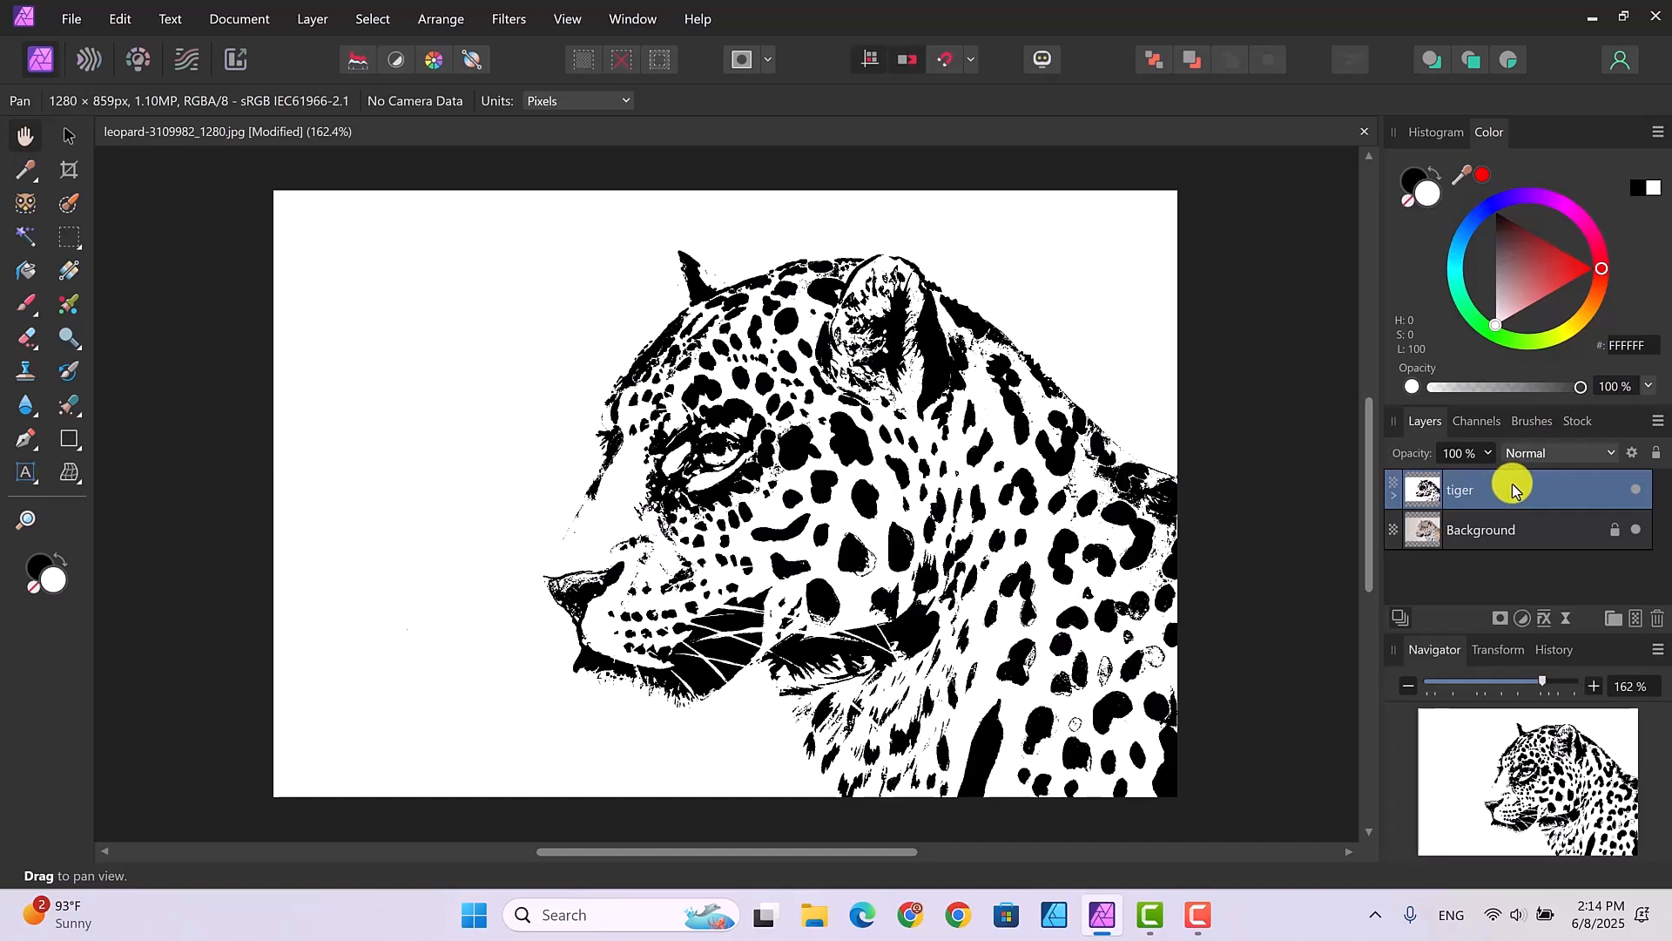
right_click(1511, 491)
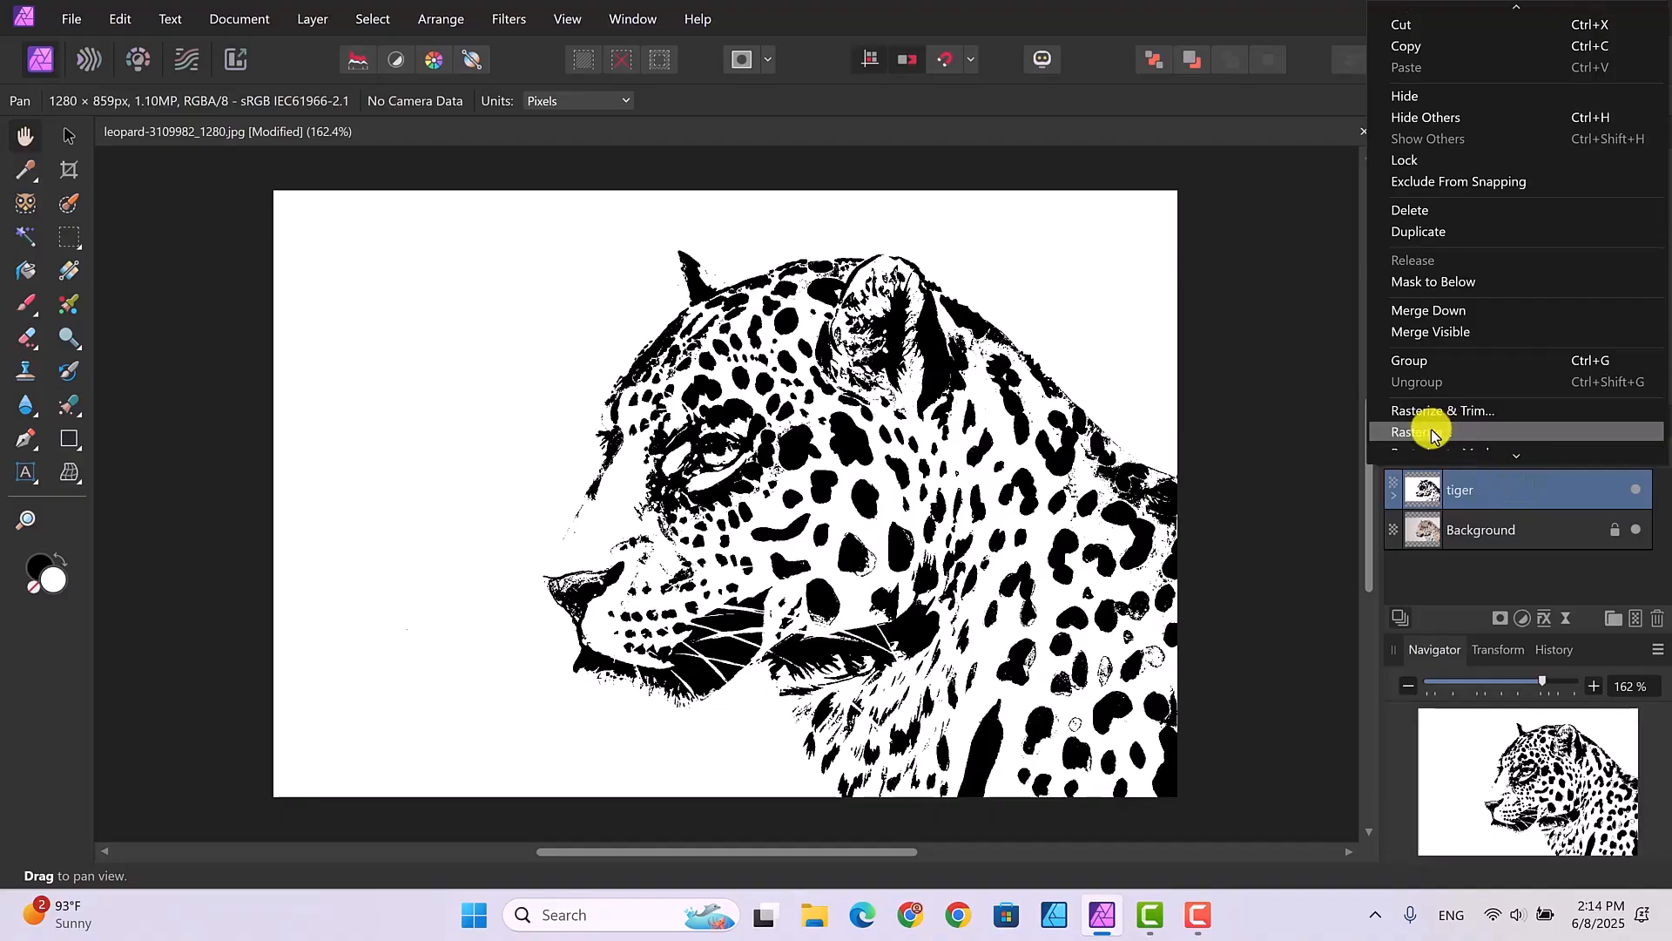
left_click(1433, 433)
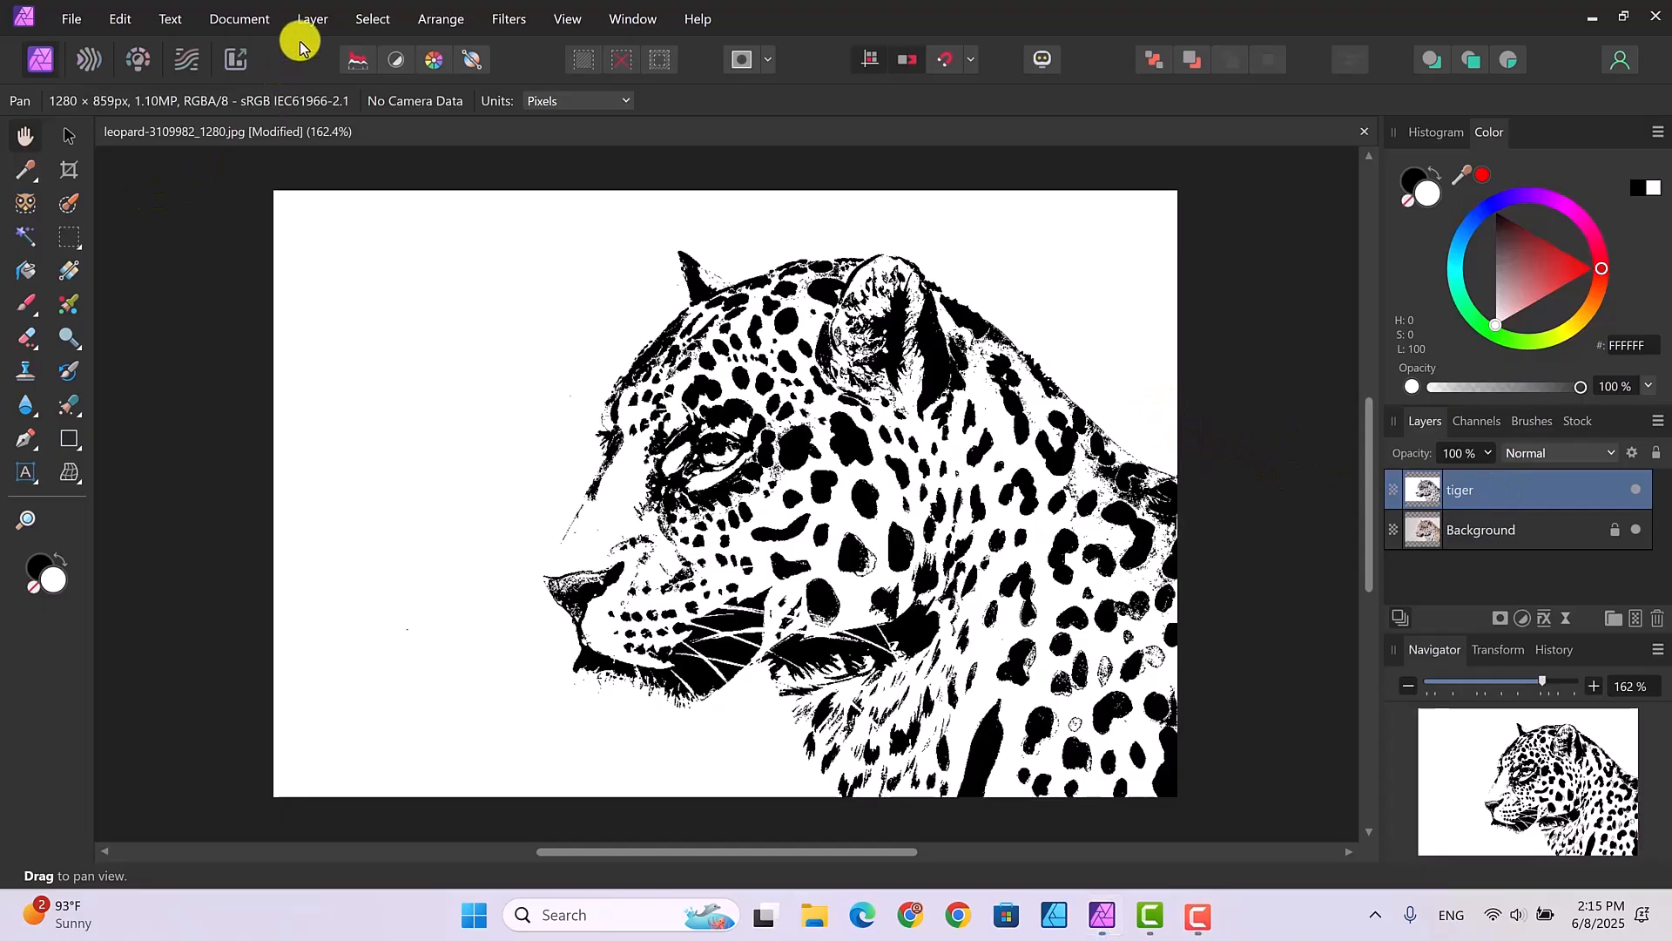
- Place the image background-2737249_1280 above the tiger layer, sized to cover the whole canvas
left_click(70, 19)
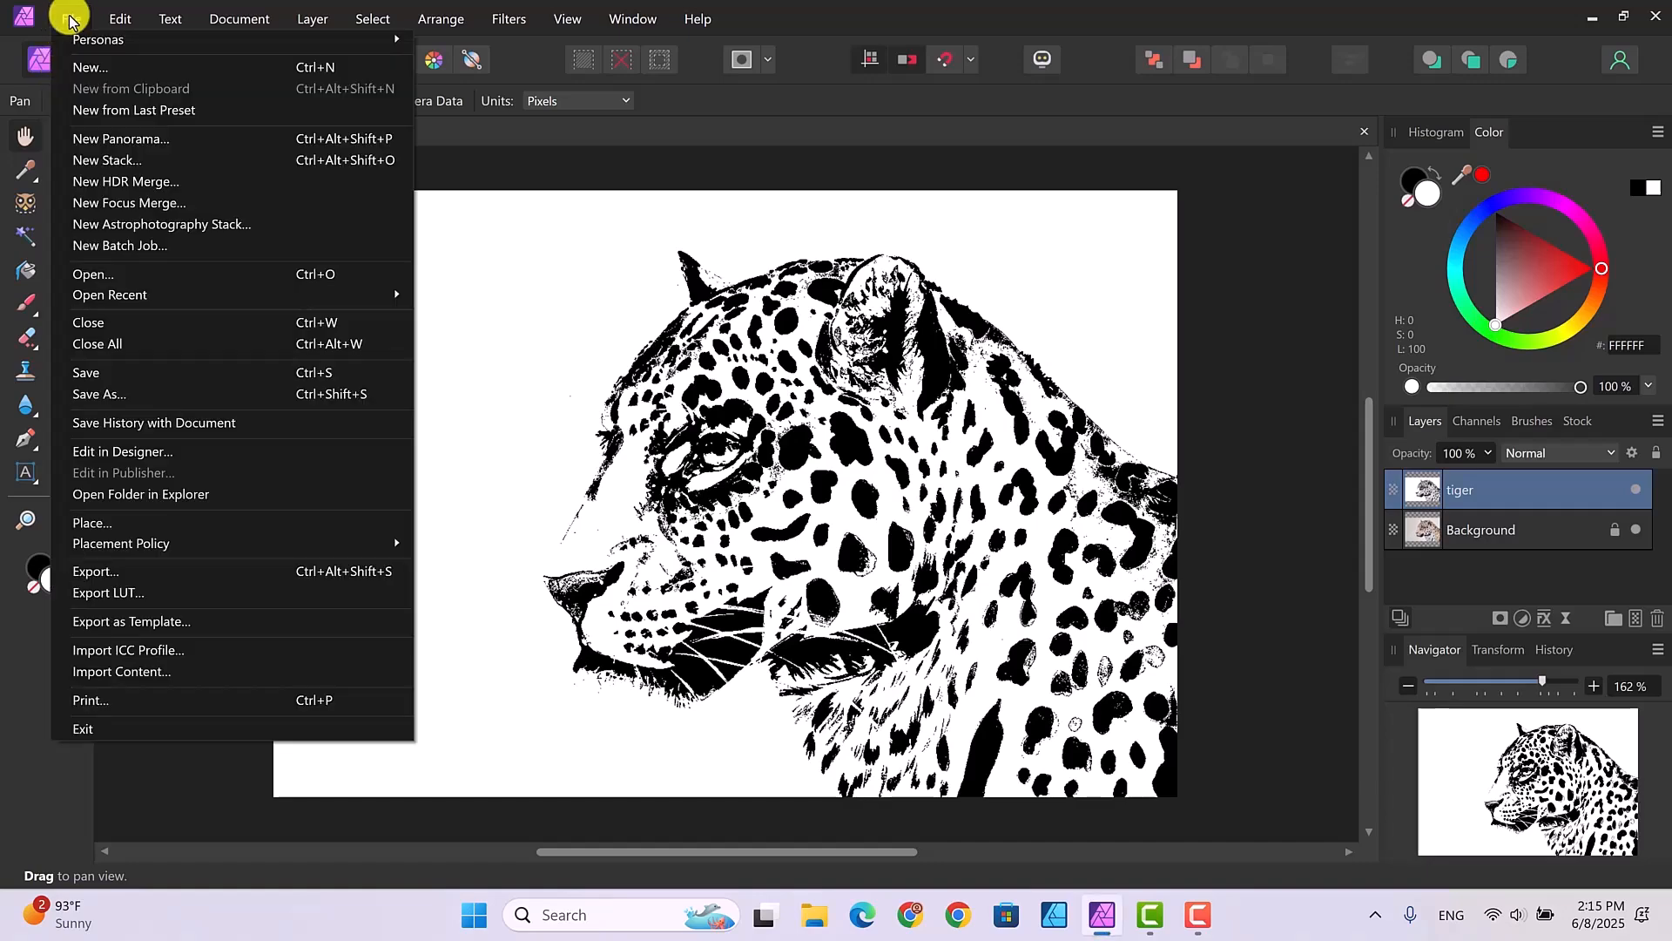
left_click(86, 522)
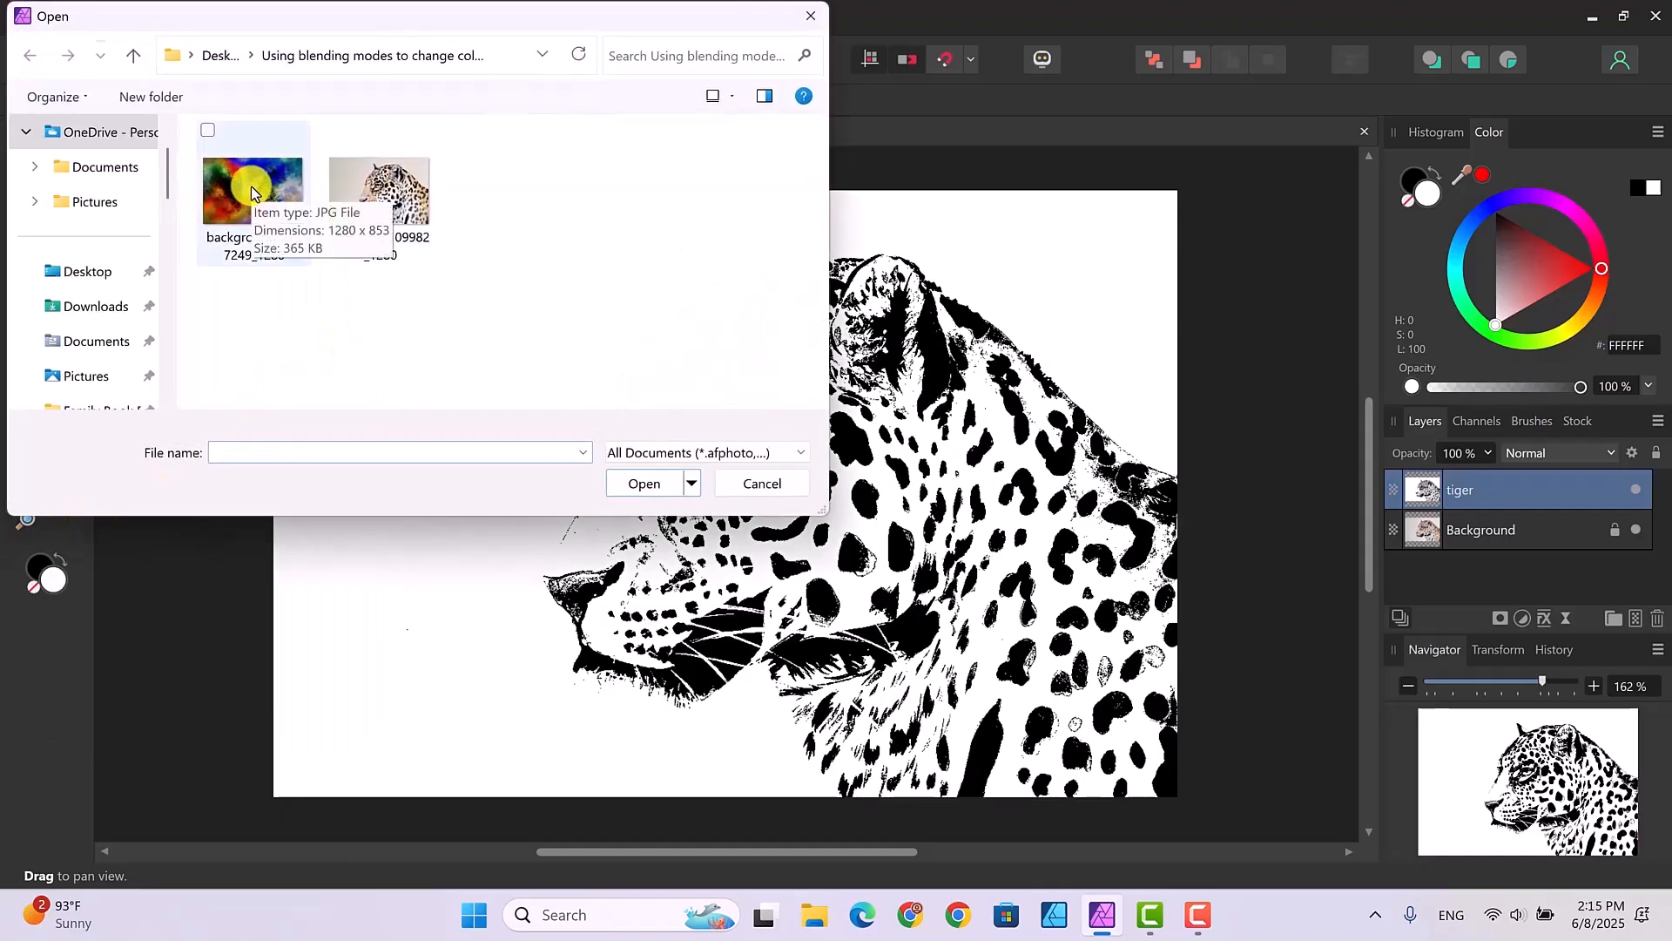
left_click(250, 185)
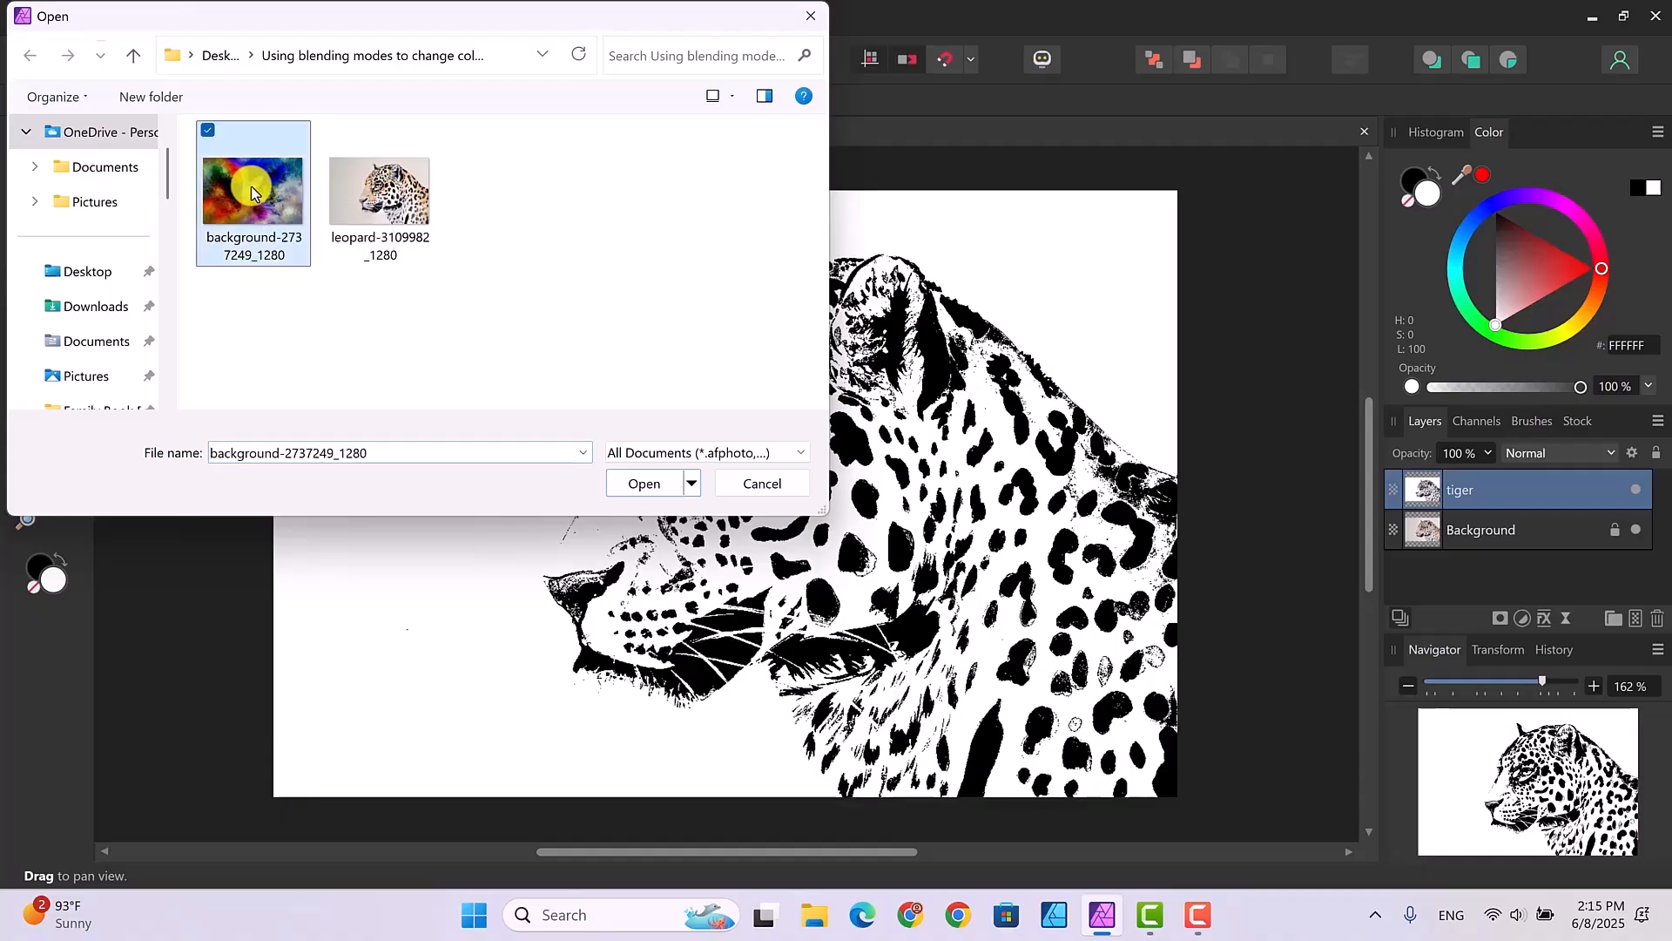
left_click(636, 485)
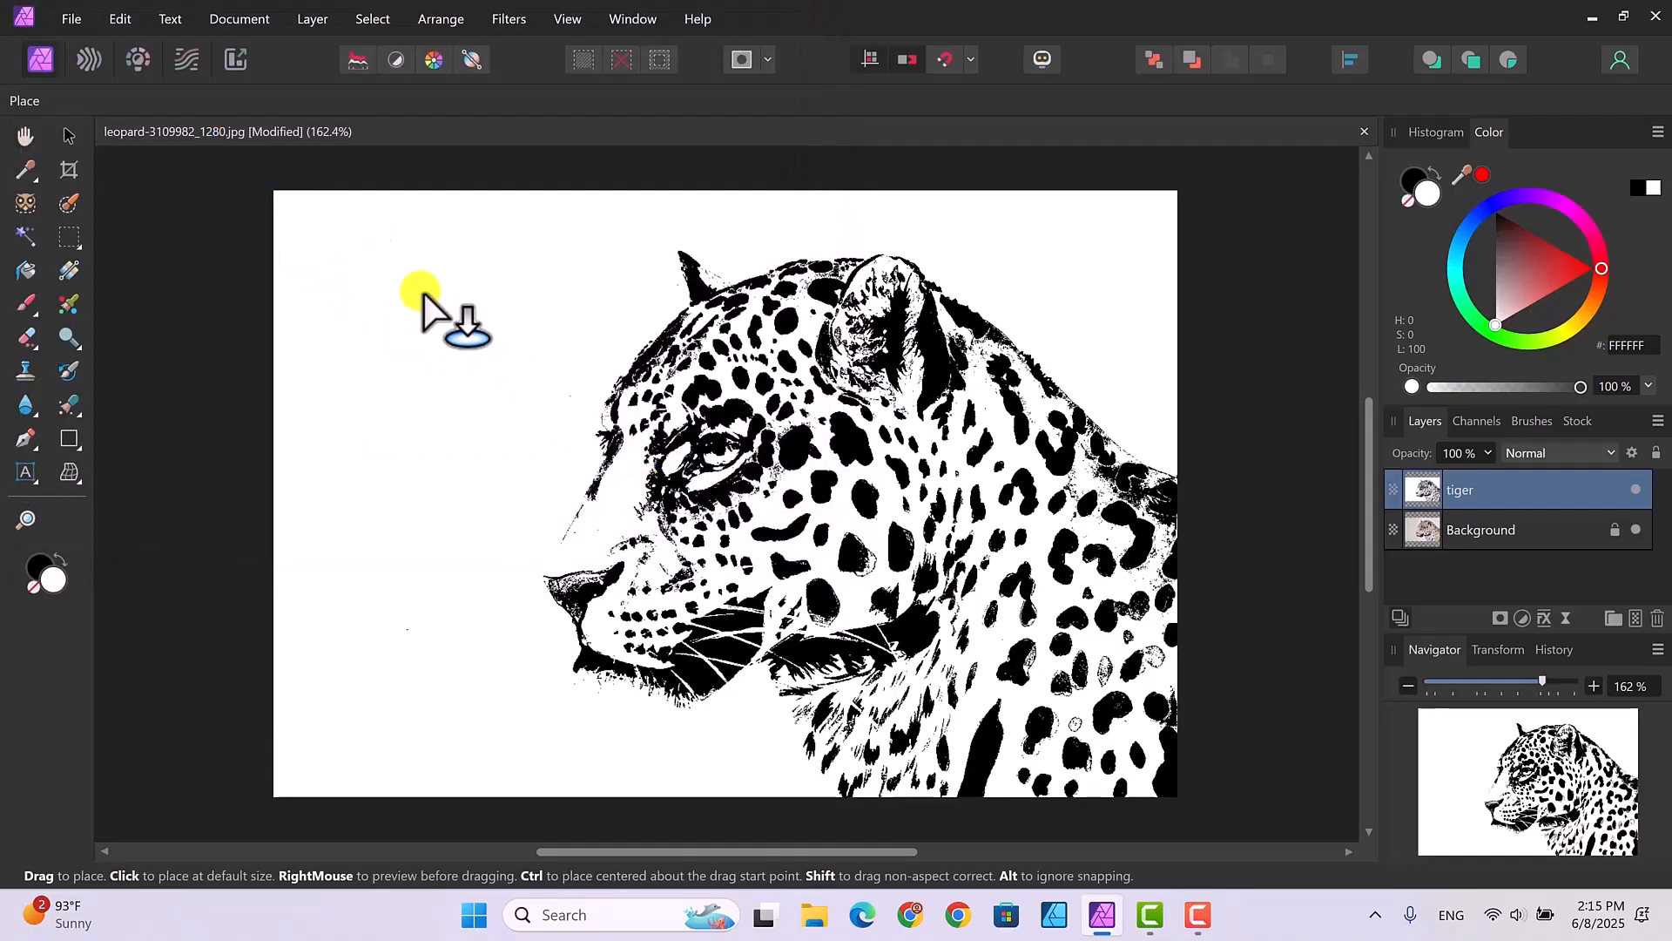
left_click_drag(296, 209, 1115, 758)
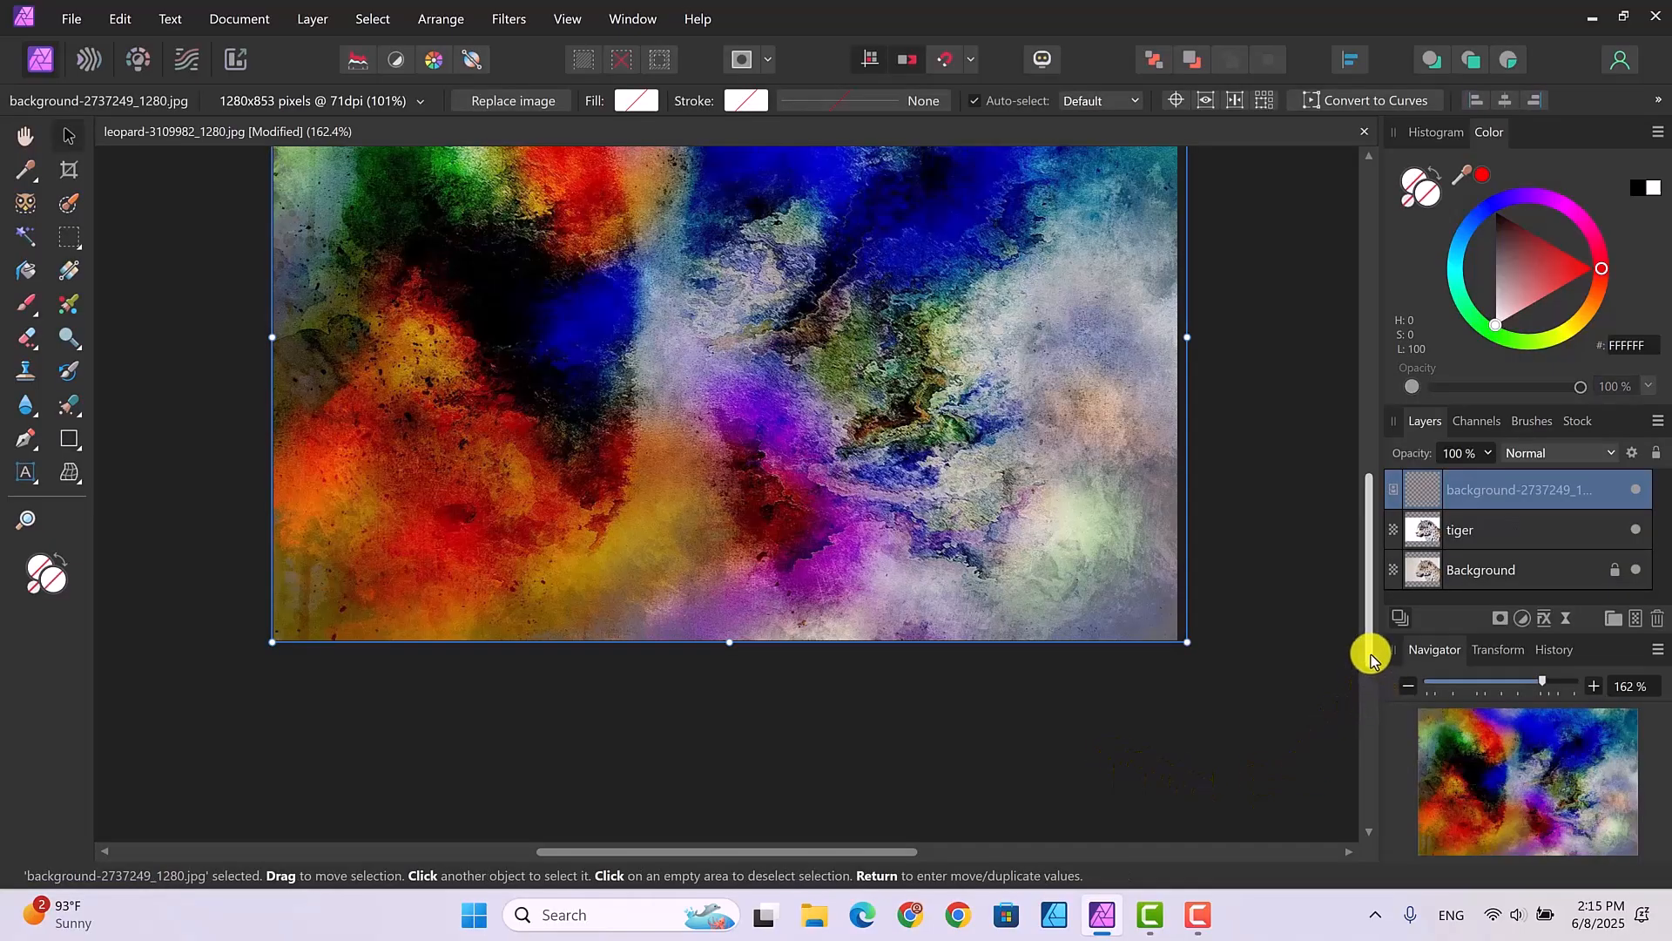
- Set the blend mode of the placed colourful background image layer to Lighter Color
left_click_drag(1370, 646, 1363, 573)
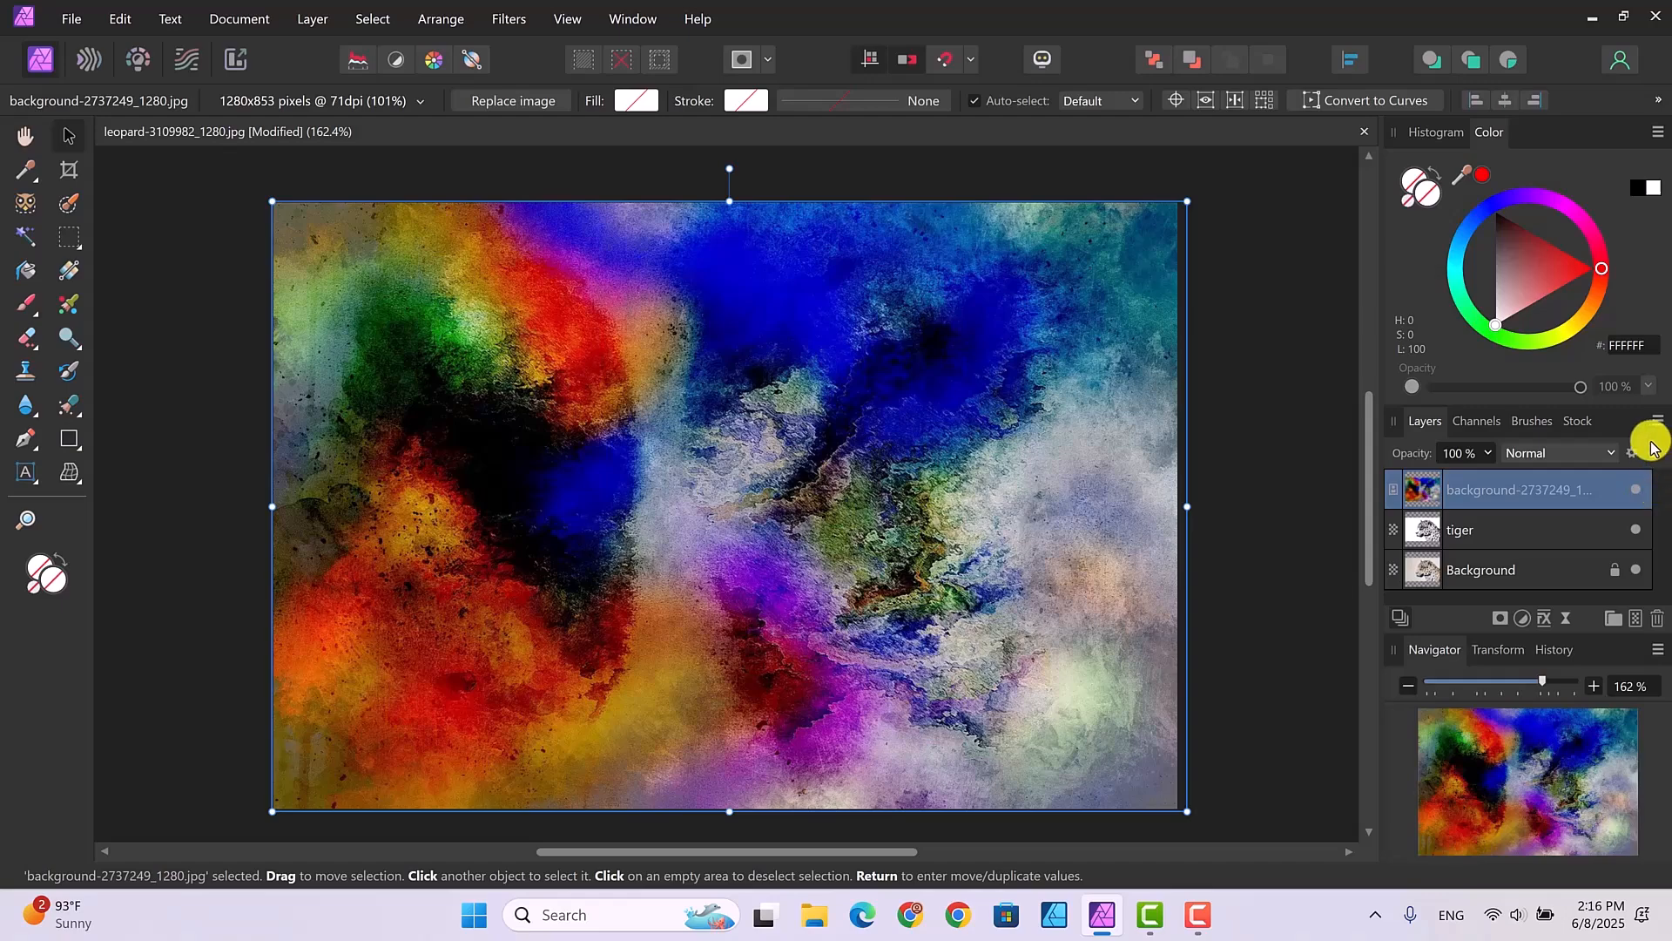
left_click(1611, 455)
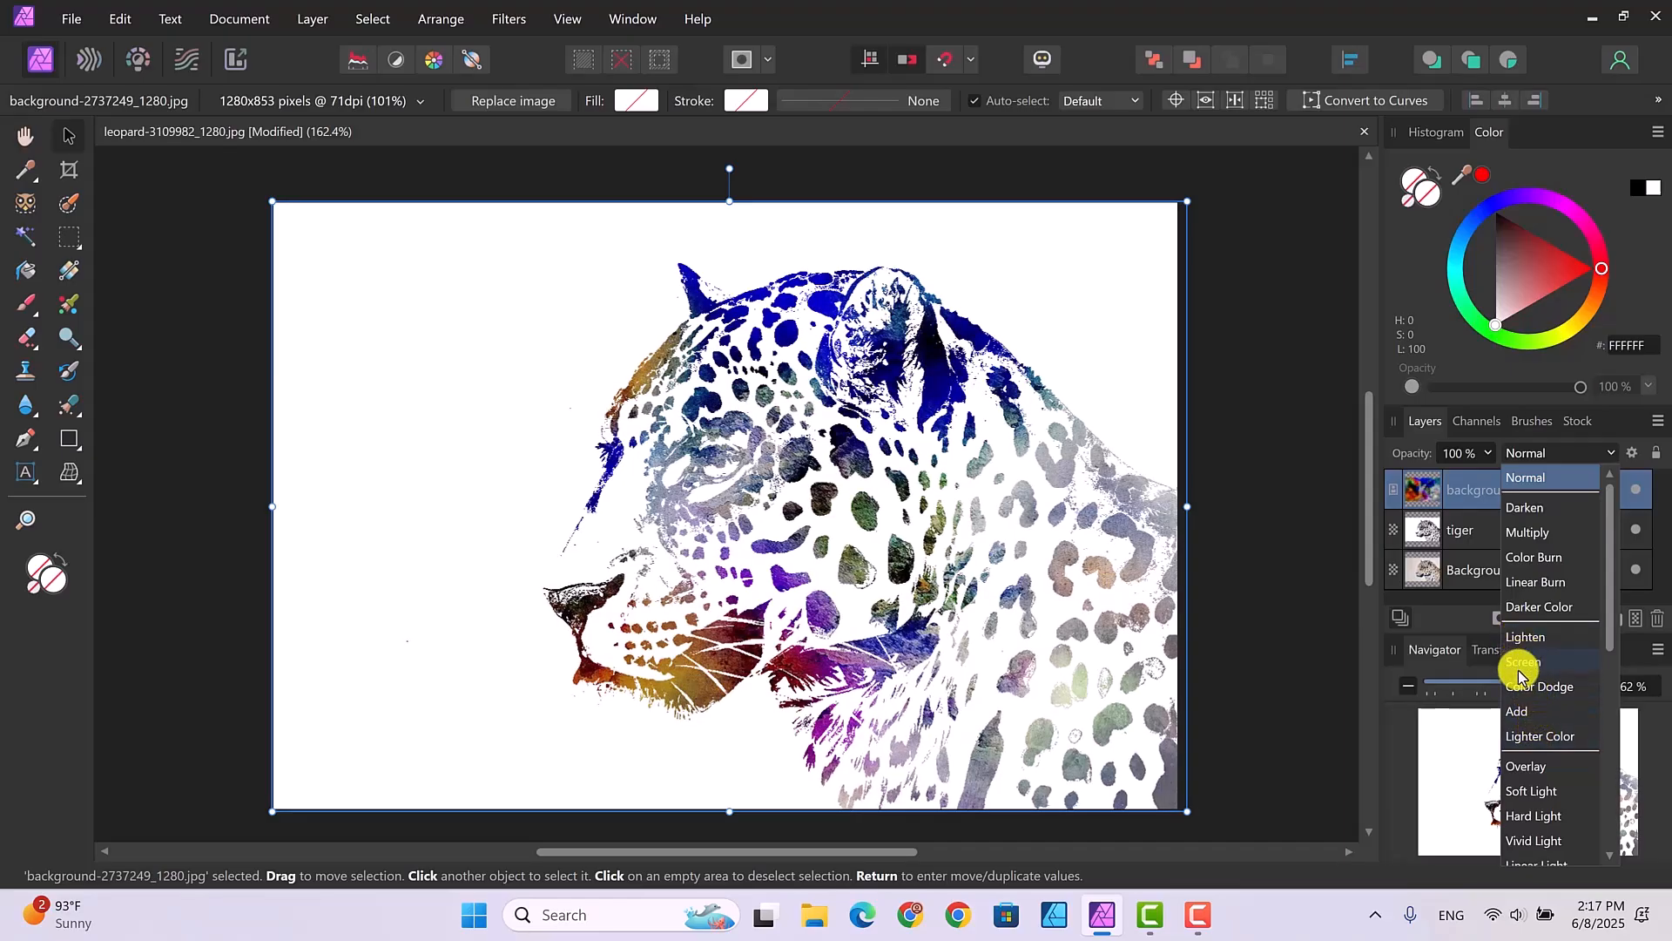
left_click(1524, 741)
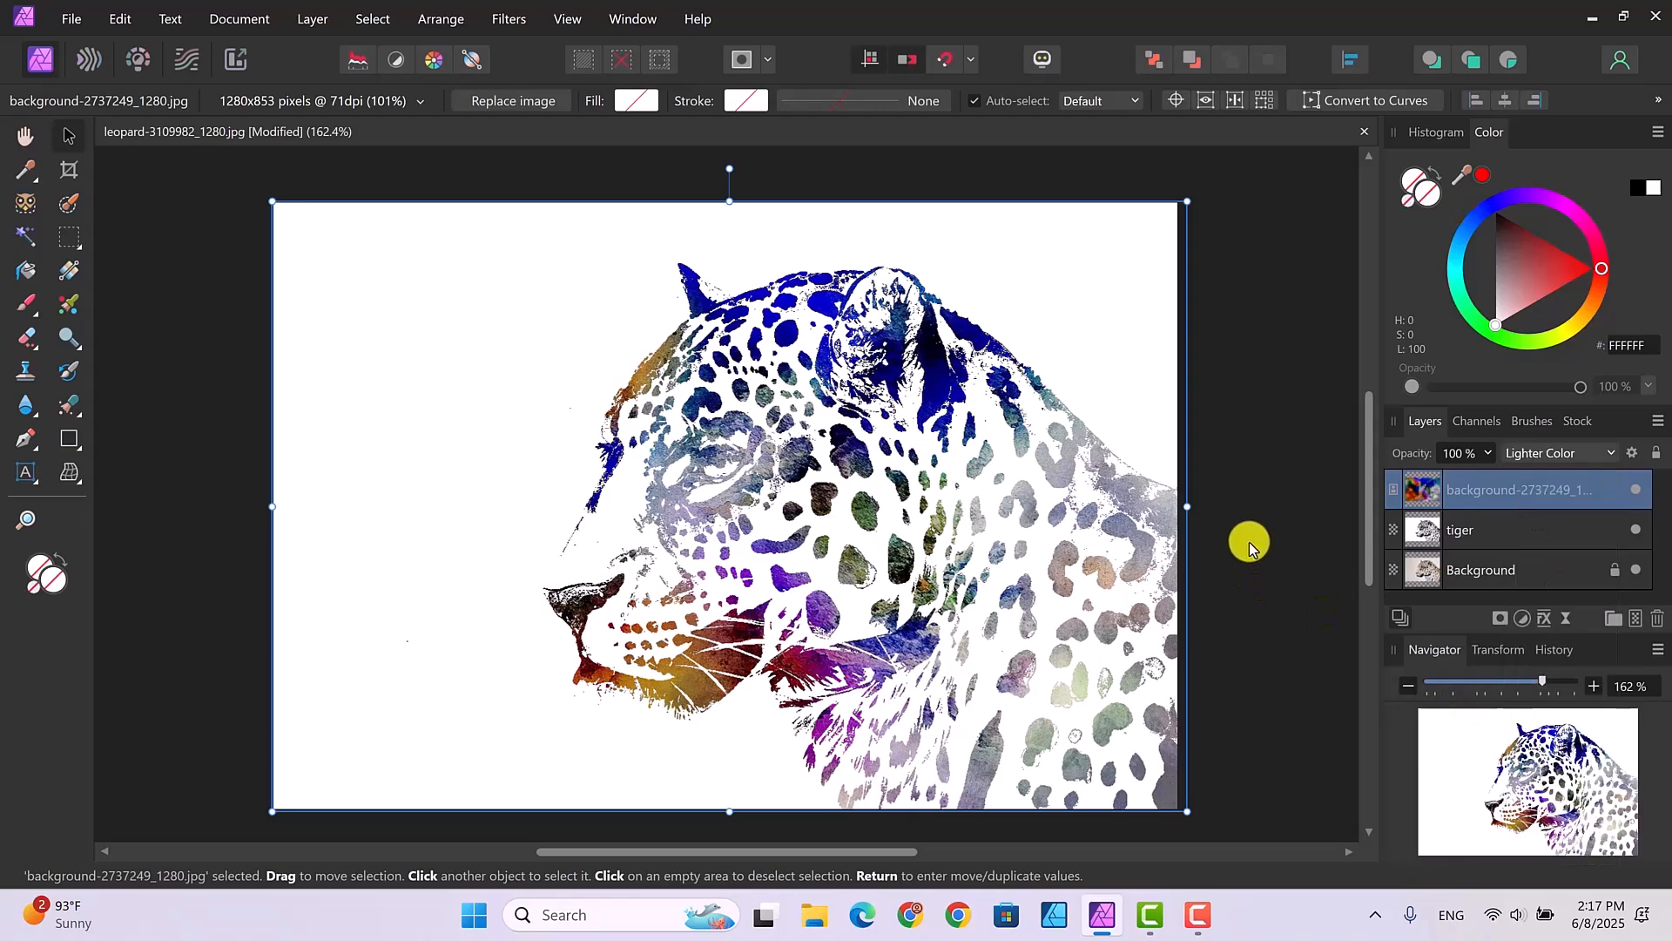